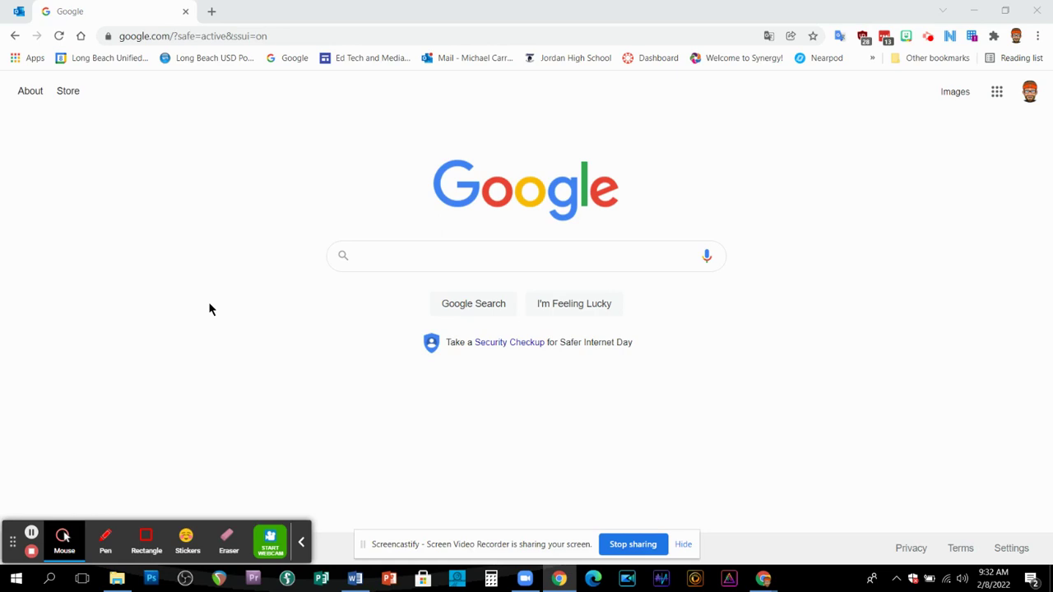
Open the roster of people in the Boys and Girls Golf course in Canvas.
{"action": "left_click", "coordinate": [656, 59]}
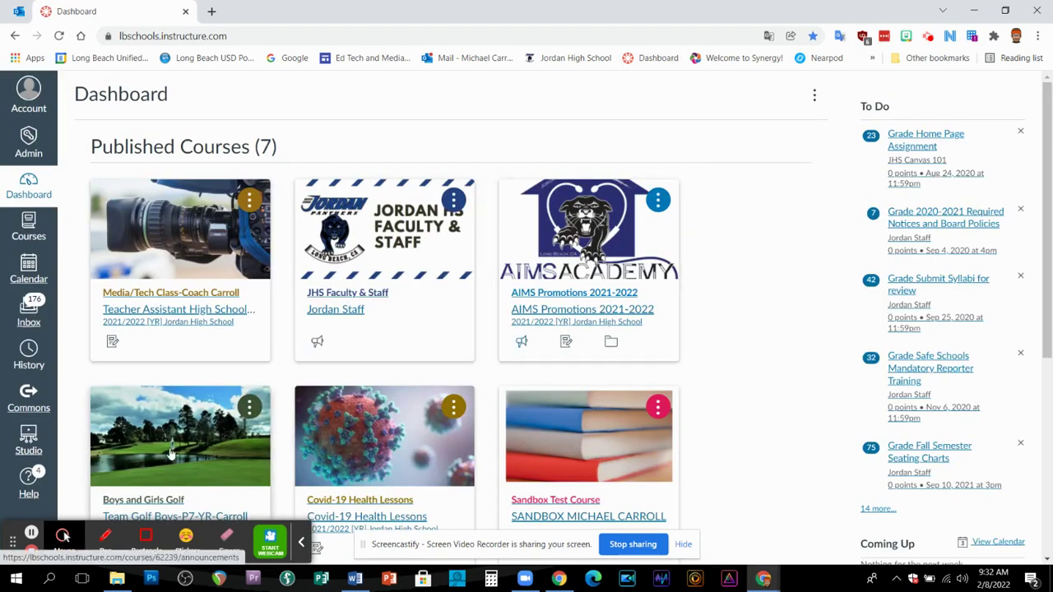
{"action": "left_click", "coordinate": [148, 502]}
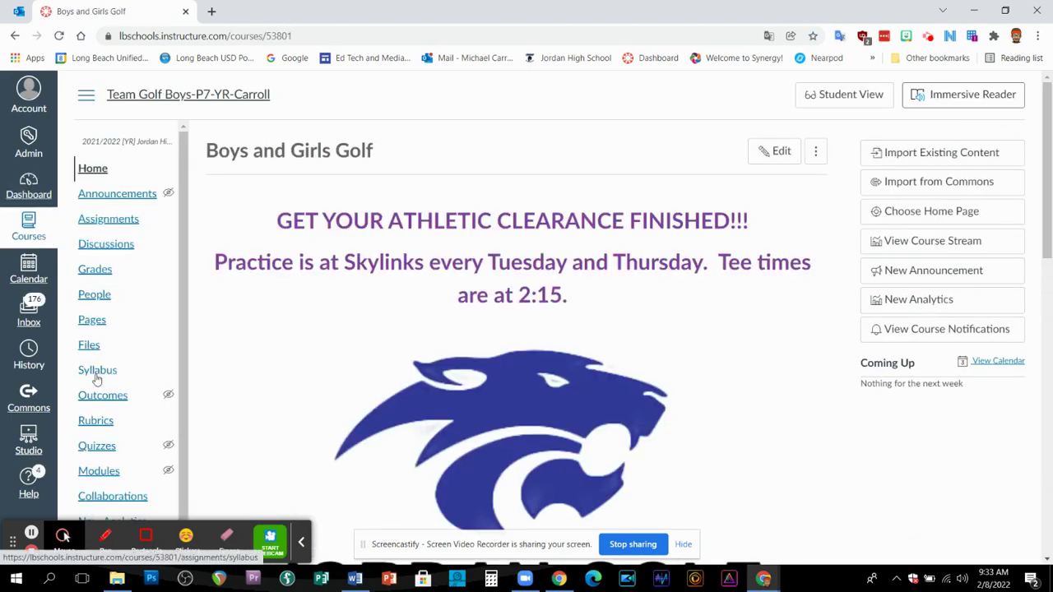
{"action": "left_click", "coordinate": [95, 295]}
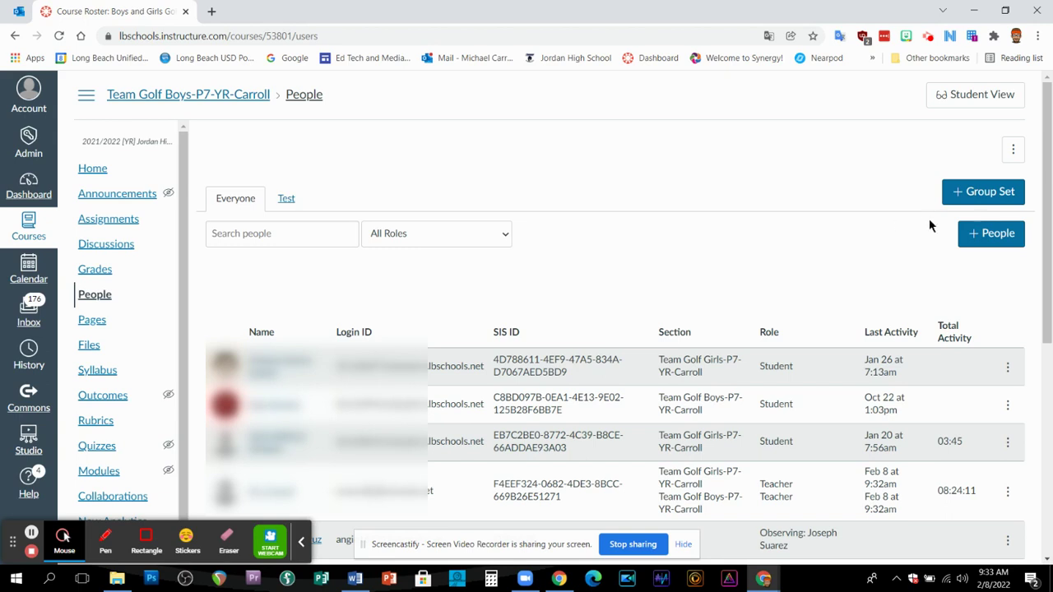
Create a group set named Golf Skills Quiz, leaving its groups for manual creation.
{"action": "left_click", "coordinate": [966, 191]}
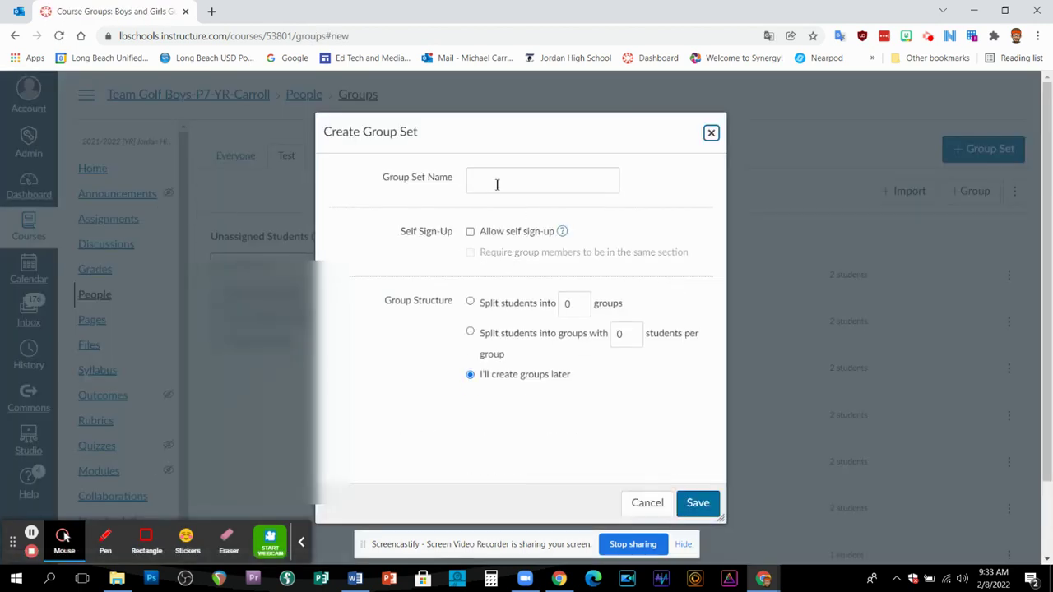
{"action": "left_click", "coordinate": [497, 185]}
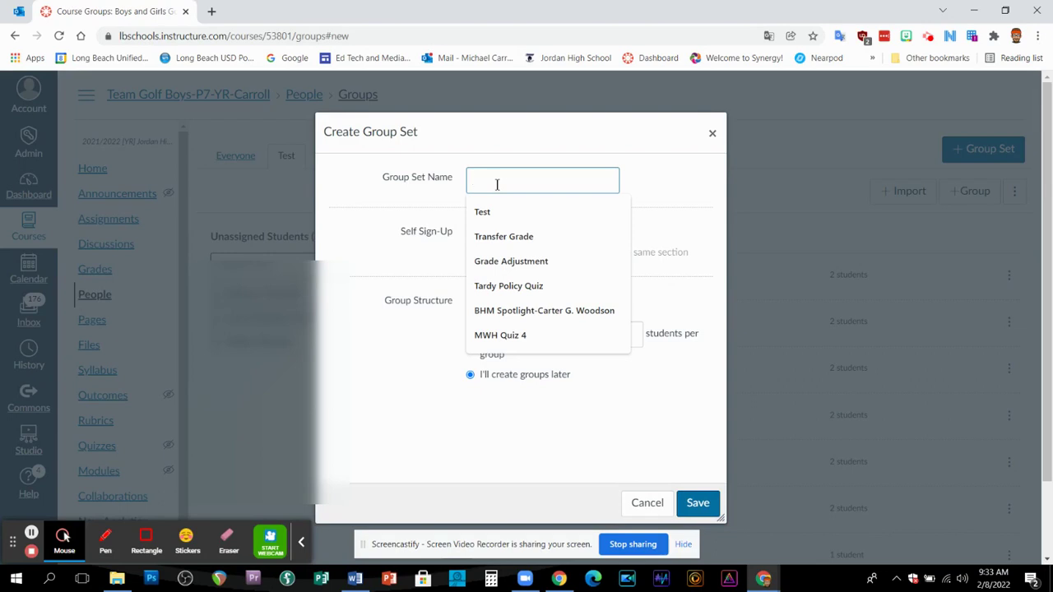
{"action": "type", "text": "Golf"}
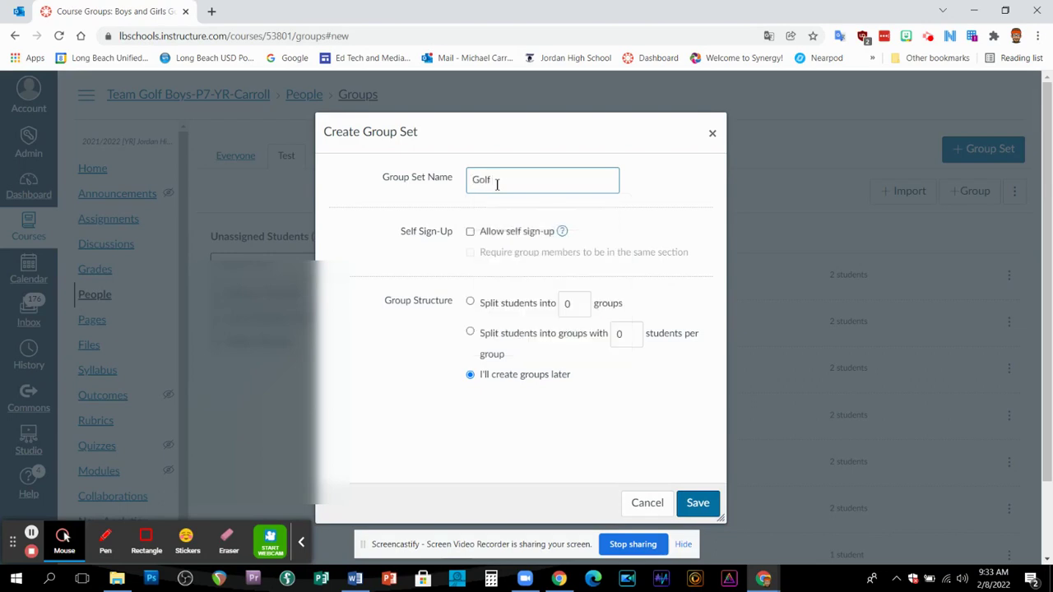
{"action": "type", "text": " Skills Quiz"}
{"action": "left_click", "coordinate": [697, 504]}
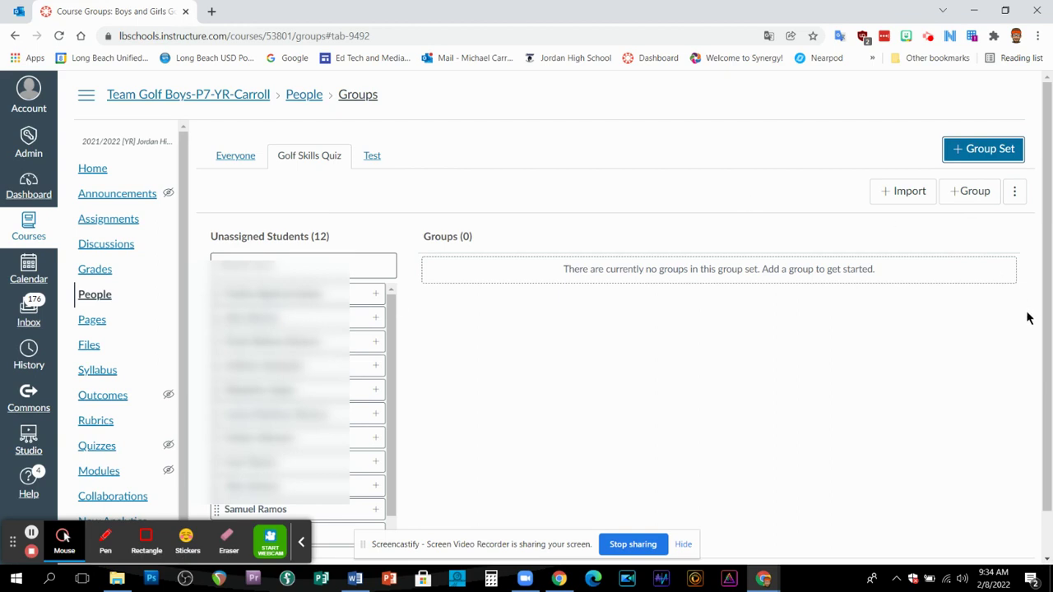
Add a group named Golf Group 1 to the Golf Skills Quiz set with a membership limit of 3.
{"action": "left_click", "coordinate": [968, 193]}
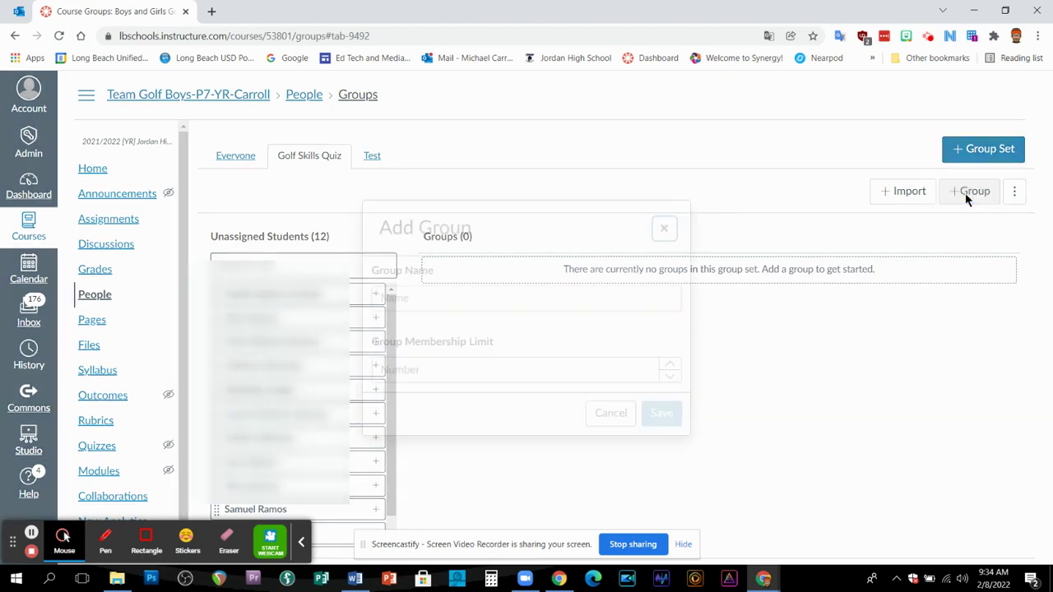
{"action": "left_click", "coordinate": [431, 296]}
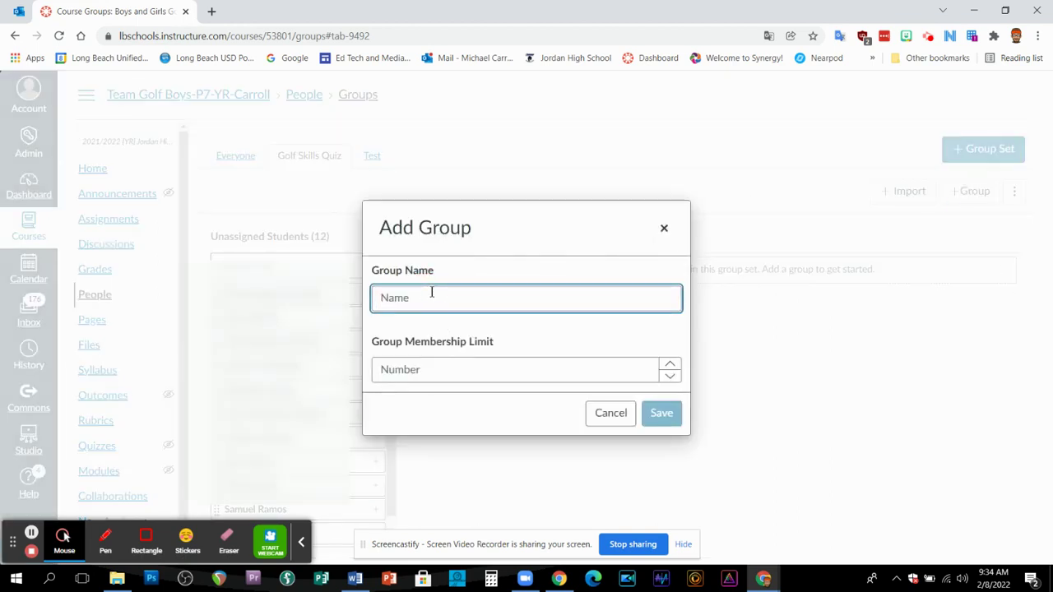
{"action": "type", "text": "Golf "}
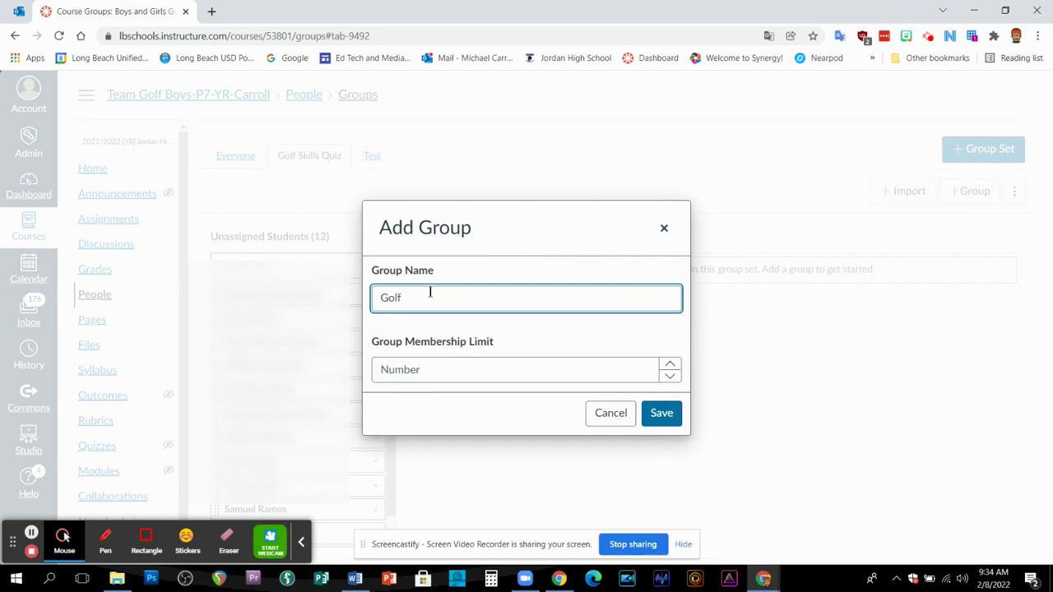
{"action": "type", "text": "Group 1"}
{"action": "left_click", "coordinate": [670, 364]}
{"action": "left_click", "coordinate": [669, 365]}
{"action": "left_click", "coordinate": [670, 364]}
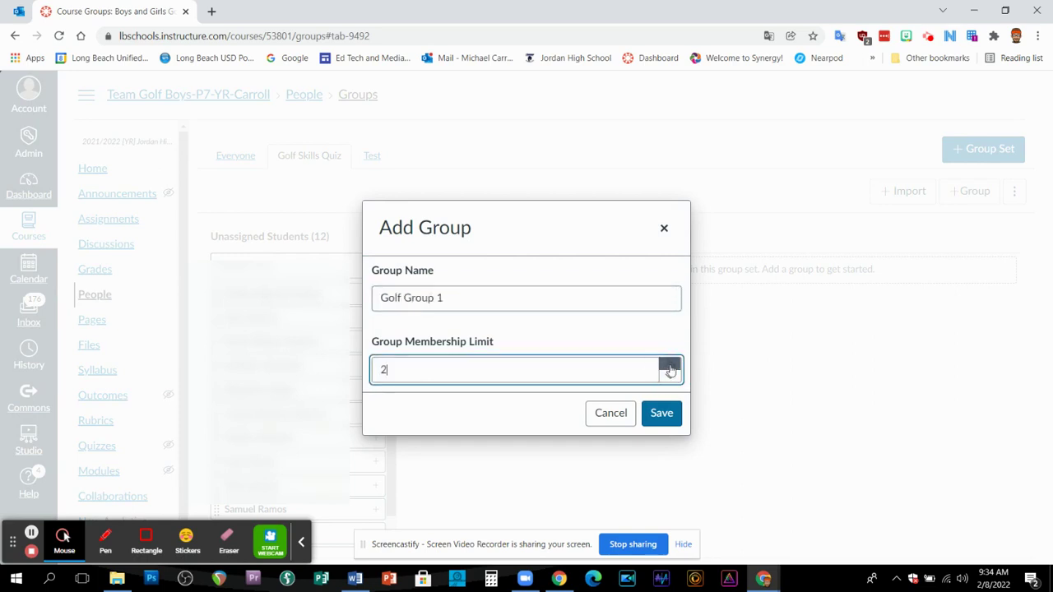
{"action": "left_click", "coordinate": [663, 414]}
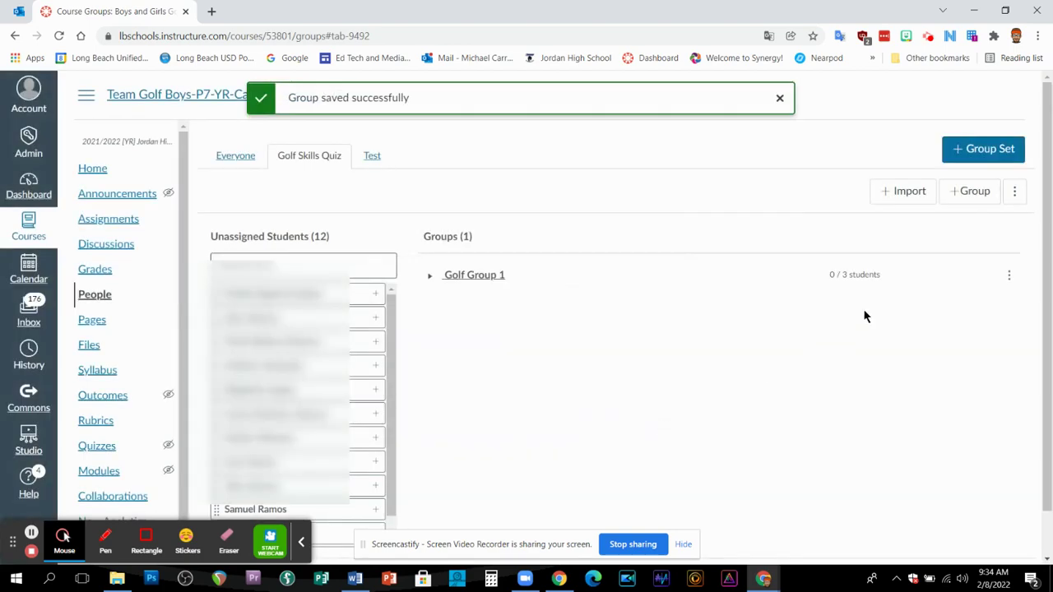
Add a second group named Golf Group 2 with a membership limit of 3.
{"action": "left_click", "coordinate": [969, 194]}
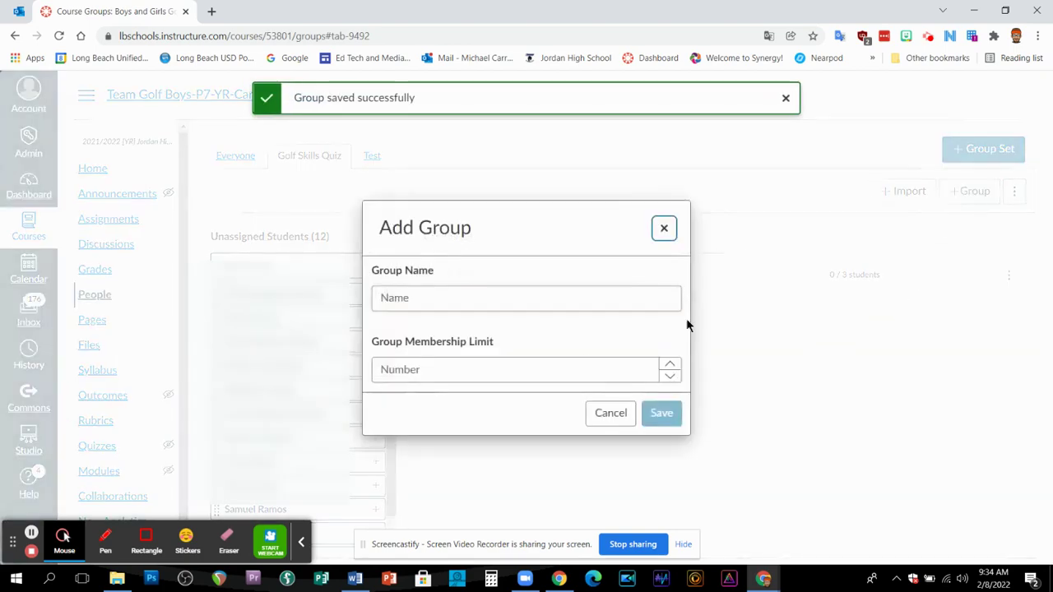
{"action": "left_click", "coordinate": [488, 303]}
{"action": "type", "text": "G"}
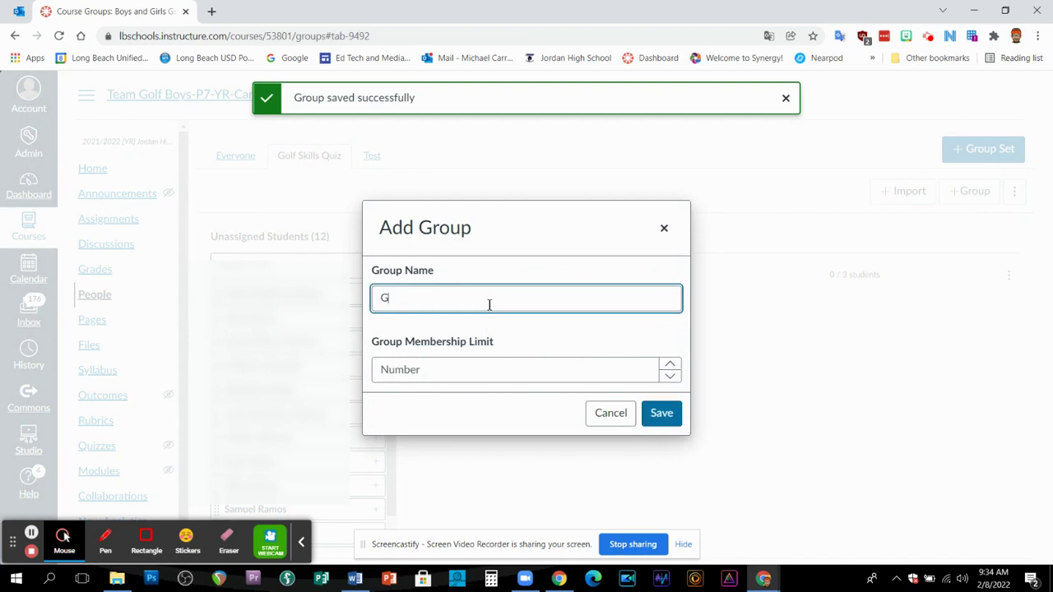
{"action": "type", "text": "olf Groupm2"}
{"action": "key", "text": "BackSpace"}
{"action": "key", "text": "BackSpace"}
{"action": "type", "text": "2"}
{"action": "left_click", "coordinate": [670, 364]}
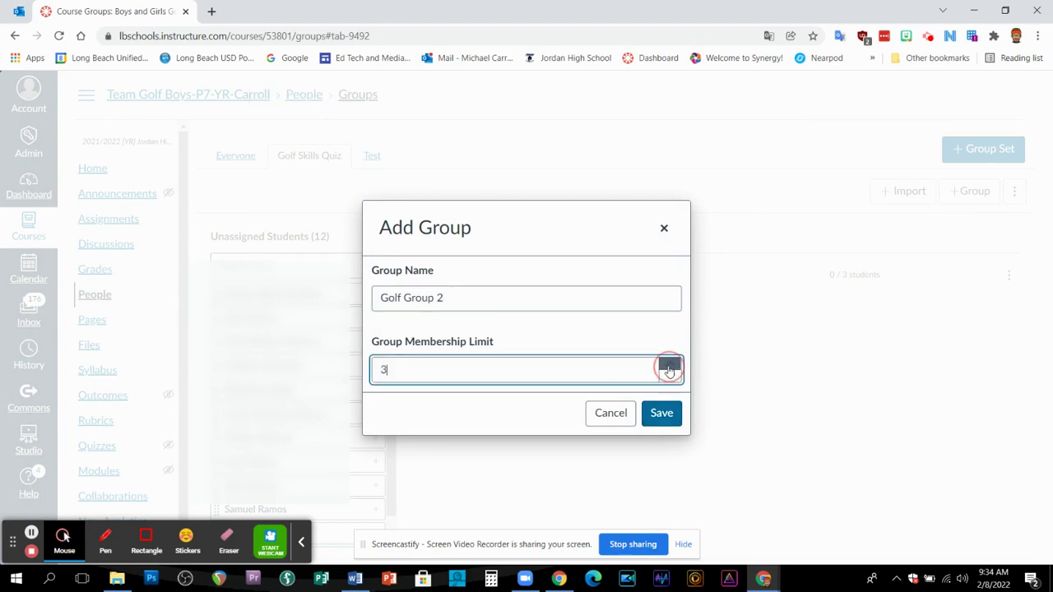
{"action": "left_click", "coordinate": [664, 413]}
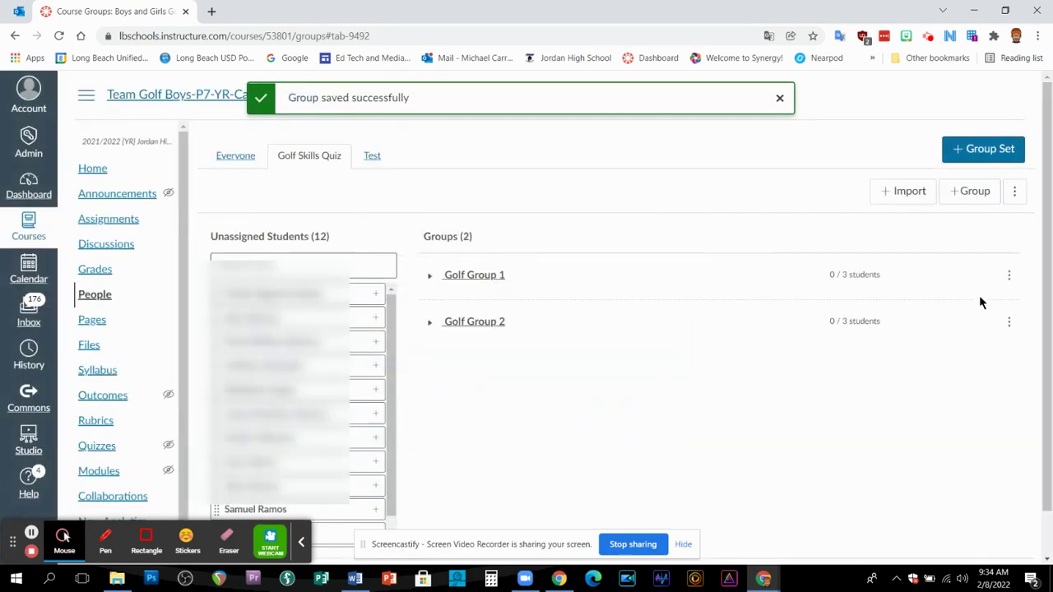
Add a third group named Golf Group 3 with a membership limit of 3.
{"action": "left_click", "coordinate": [974, 193]}
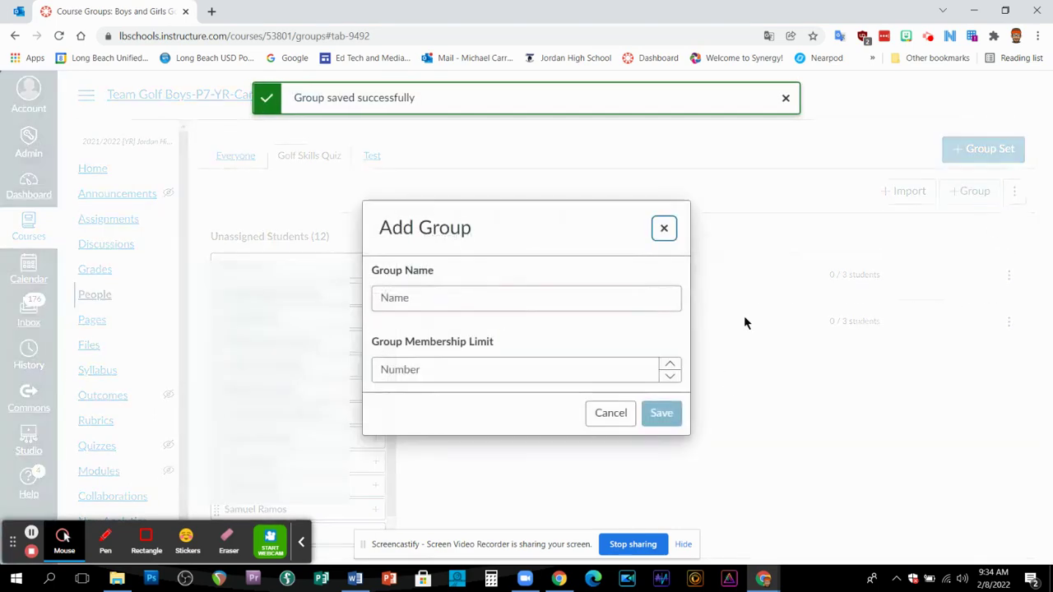
{"action": "left_click", "coordinate": [442, 296]}
{"action": "type", "text": "Gol"}
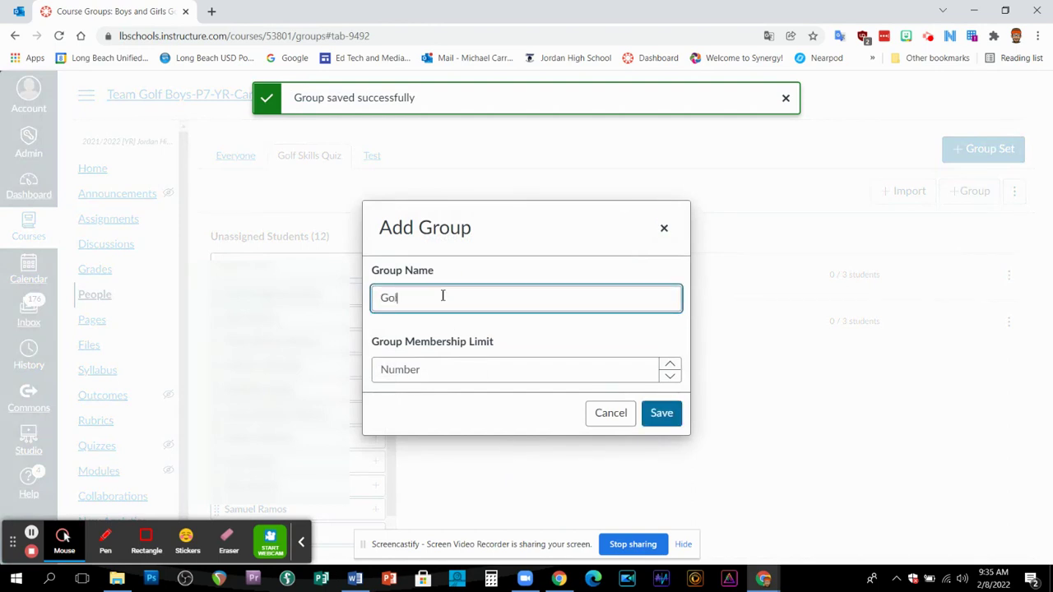
{"action": "type", "text": "f Group 3"}
{"action": "left_click", "coordinate": [625, 369]}
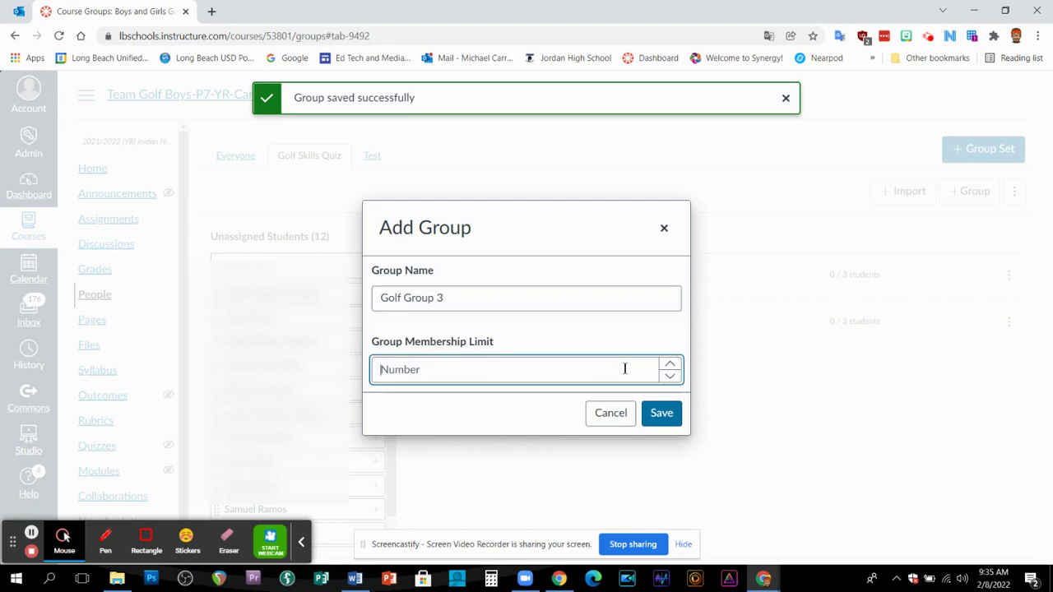
{"action": "type", "text": "3"}
{"action": "left_click", "coordinate": [673, 417]}
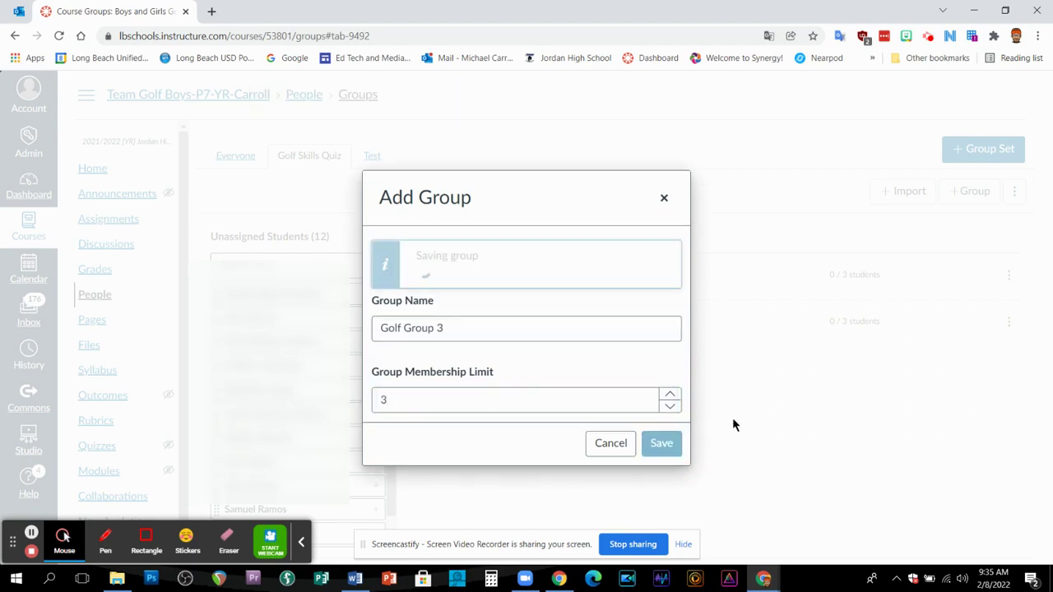
Add a fourth group named Golf Group 4 with a membership limit of 3.
{"action": "left_click", "coordinate": [972, 201]}
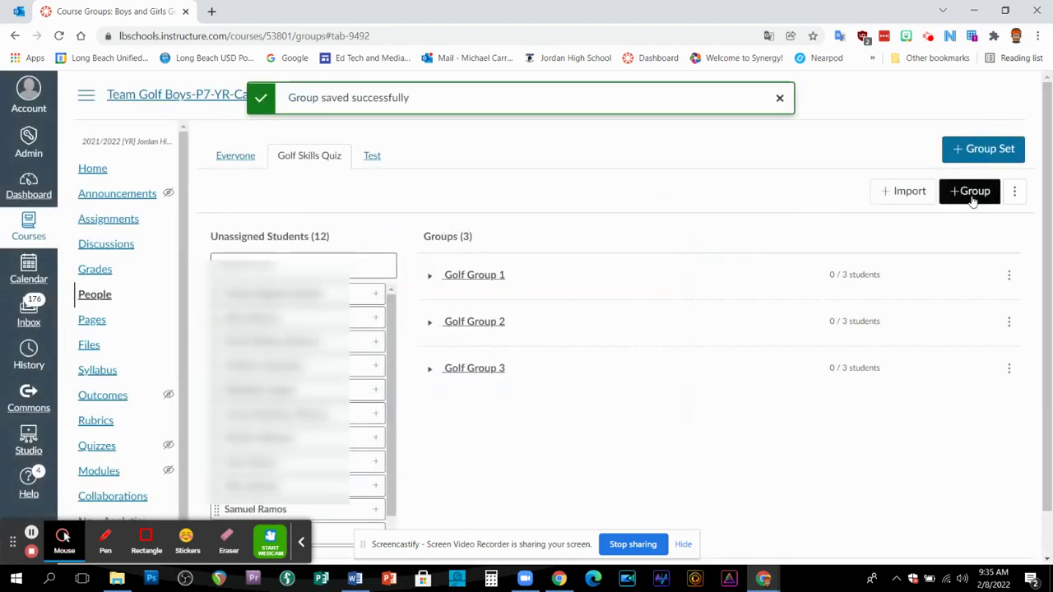
{"action": "left_click", "coordinate": [448, 298]}
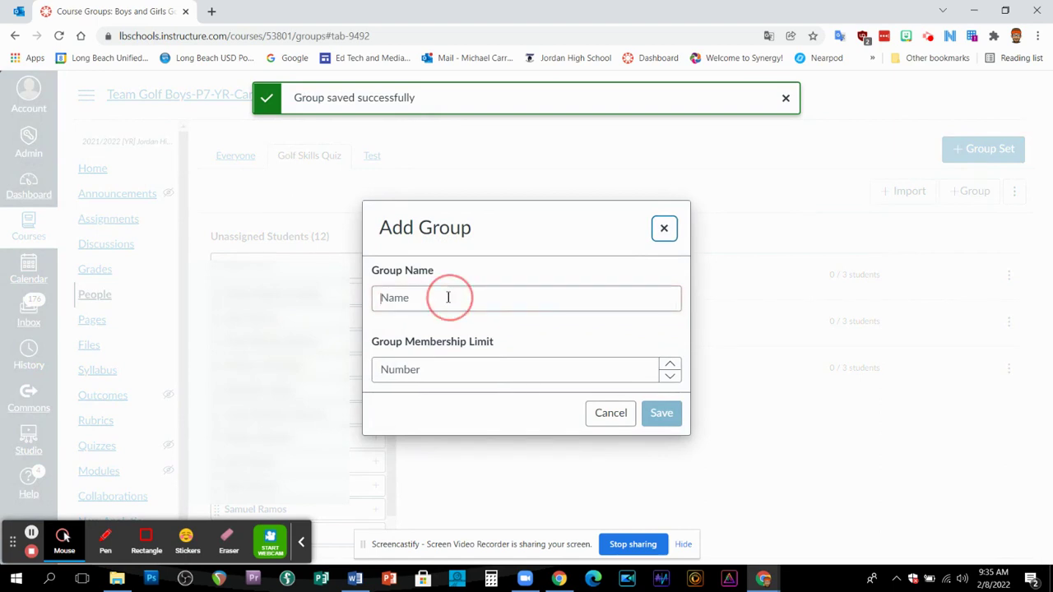
{"action": "type", "text": "Golf G"}
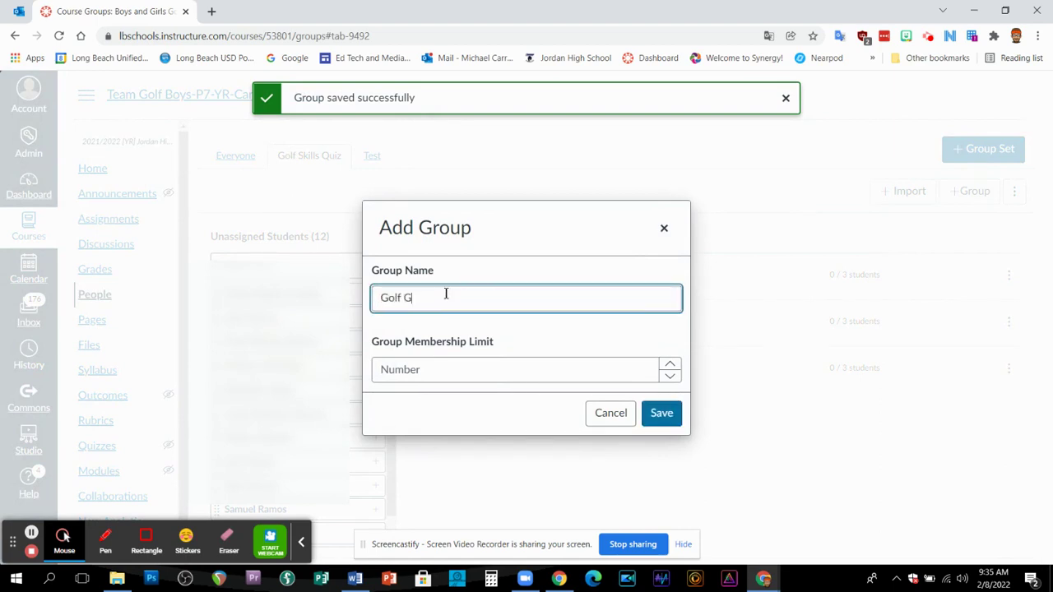
{"action": "type", "text": "roup"}
{"action": "key", "text": "BackSpace"}
{"action": "key", "text": "BackSpace"}
{"action": "key", "text": "BackSpace"}
{"action": "type", "text": "oup 4"}
{"action": "left_click", "coordinate": [603, 375]}
{"action": "type", "text": "3"}
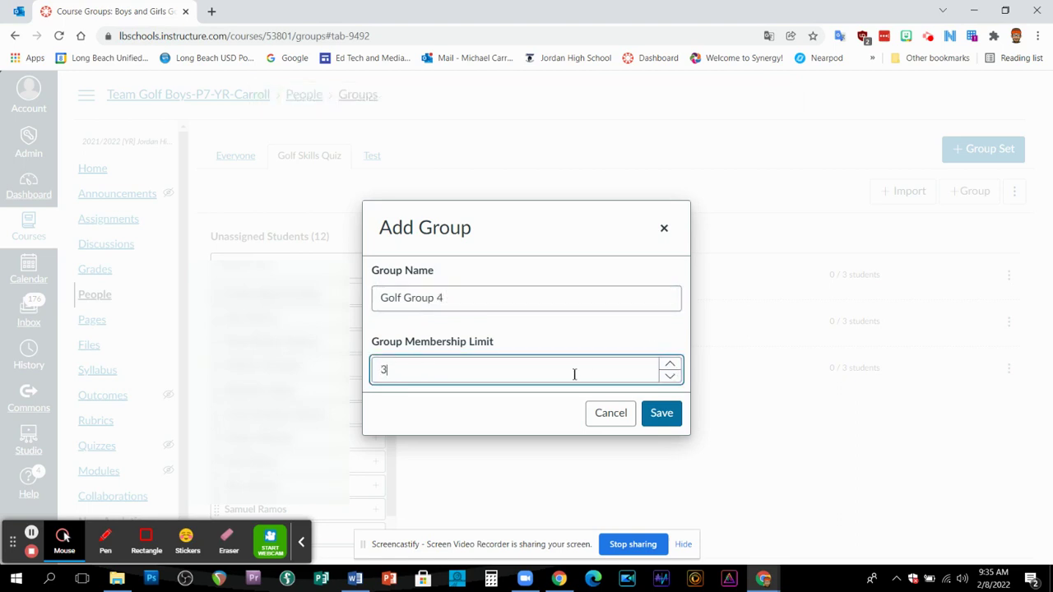
{"action": "left_click", "coordinate": [659, 413]}
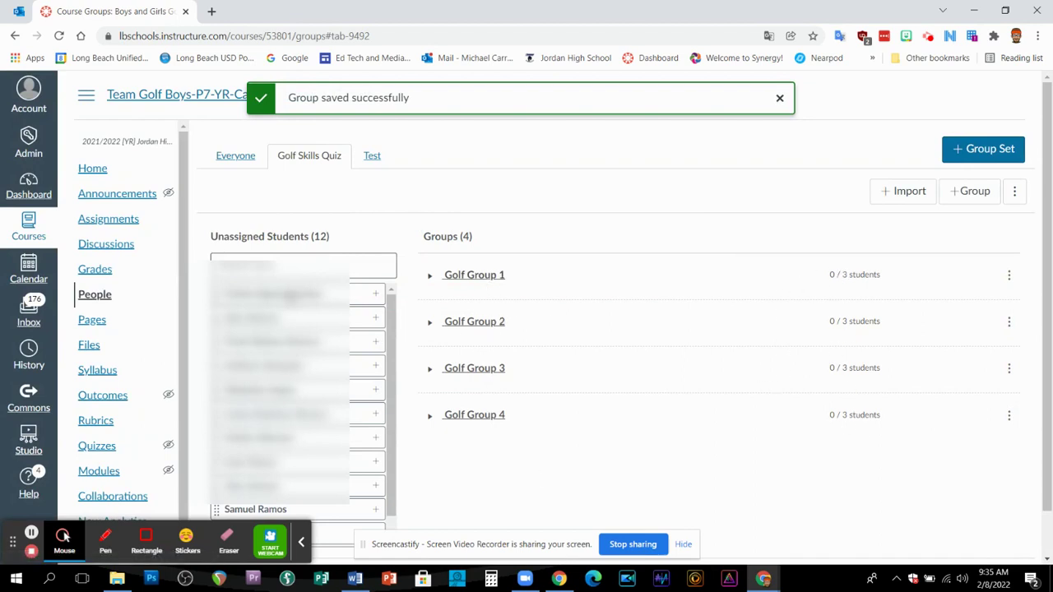
Distribute all unassigned students among Golf Groups 1 to 4, three students per group.
{"action": "left_click_drag", "start_coordinate": [271, 293], "coordinate": [473, 280]}
{"action": "left_click_drag", "start_coordinate": [321, 312], "coordinate": [473, 317]}
{"action": "left_click_drag", "start_coordinate": [311, 346], "coordinate": [482, 364]}
{"action": "left_click_drag", "start_coordinate": [335, 393], "coordinate": [461, 415]}
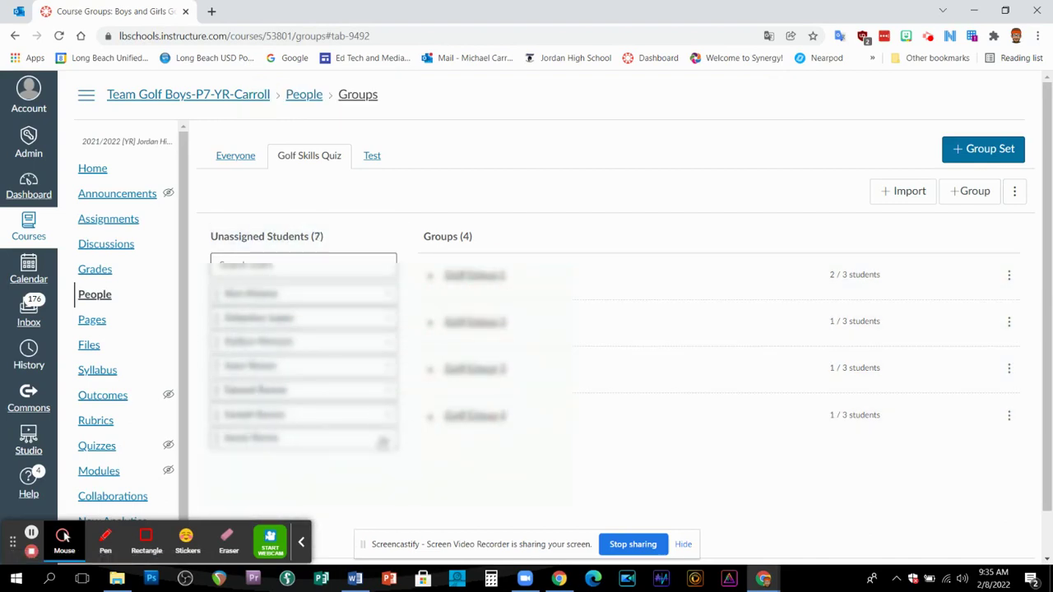
{"action": "left_click_drag", "start_coordinate": [321, 438], "coordinate": [469, 417]}
{"action": "left_click_drag", "start_coordinate": [341, 414], "coordinate": [477, 399]}
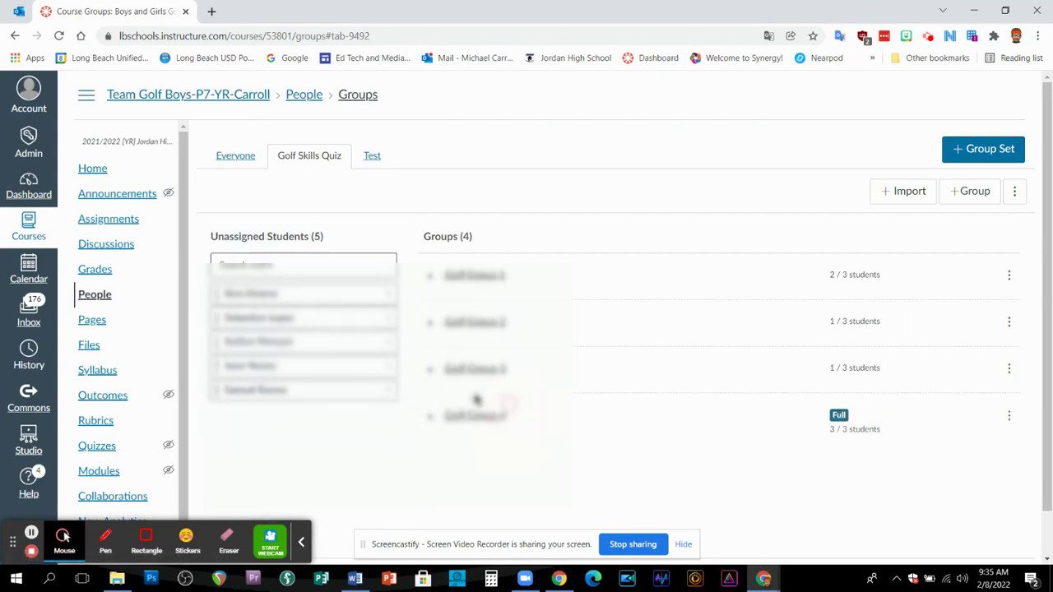
{"action": "left_click_drag", "start_coordinate": [328, 391], "coordinate": [497, 368]}
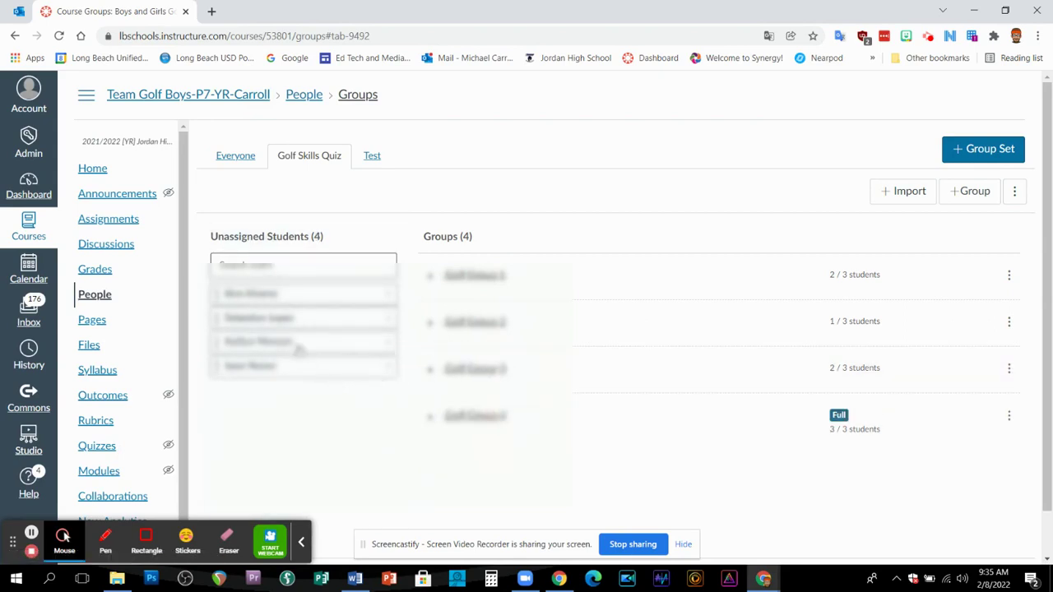
{"action": "left_click_drag", "start_coordinate": [299, 350], "coordinate": [477, 337]}
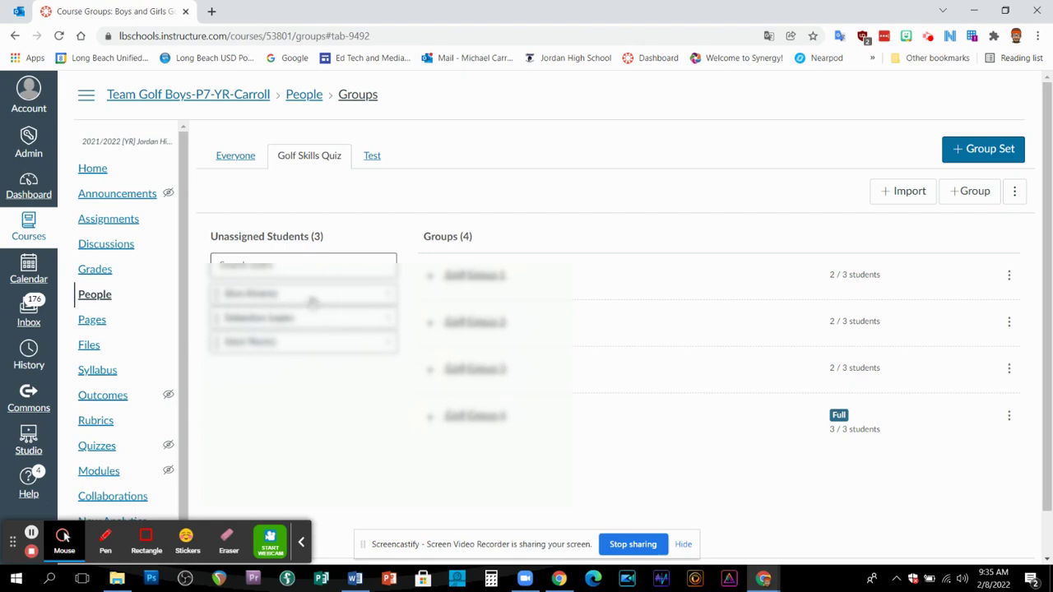
{"action": "left_click_drag", "start_coordinate": [314, 303], "coordinate": [522, 276]}
{"action": "left_click_drag", "start_coordinate": [319, 319], "coordinate": [523, 381]}
{"action": "left_click_drag", "start_coordinate": [313, 297], "coordinate": [542, 355]}
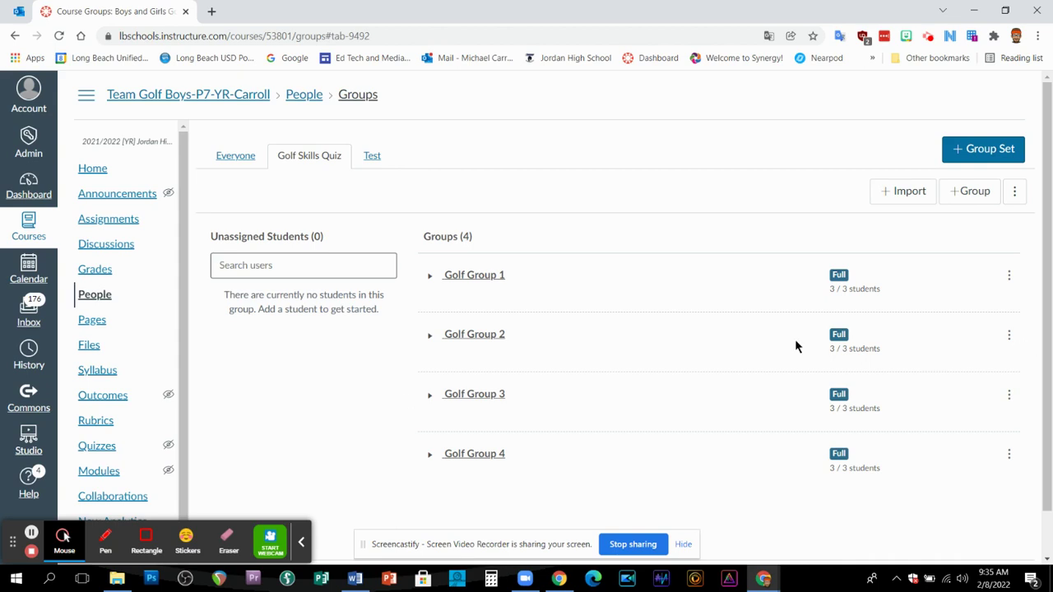
Start a new assignment from the course's assignment list and place the cursor in its description.
{"action": "left_click", "coordinate": [129, 219]}
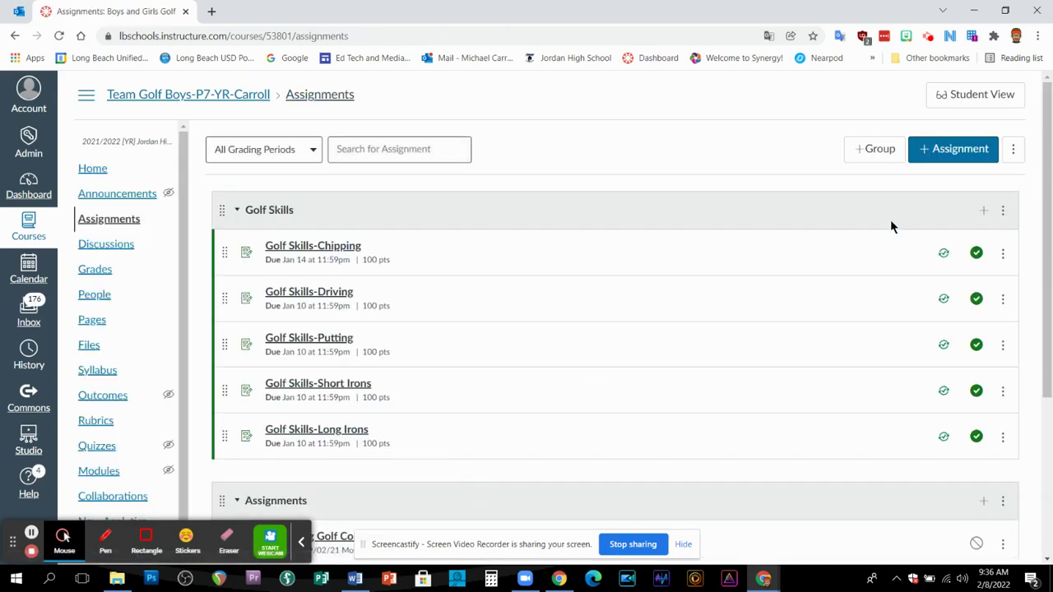
{"action": "left_click", "coordinate": [921, 160]}
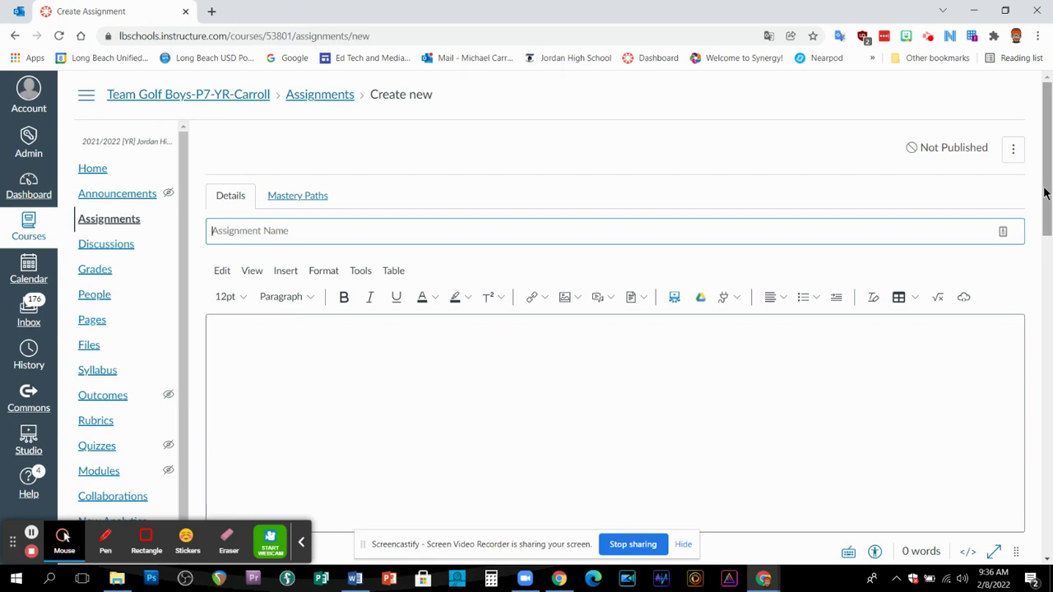
{"action": "left_click_drag", "start_coordinate": [1045, 194], "coordinate": [1046, 208]}
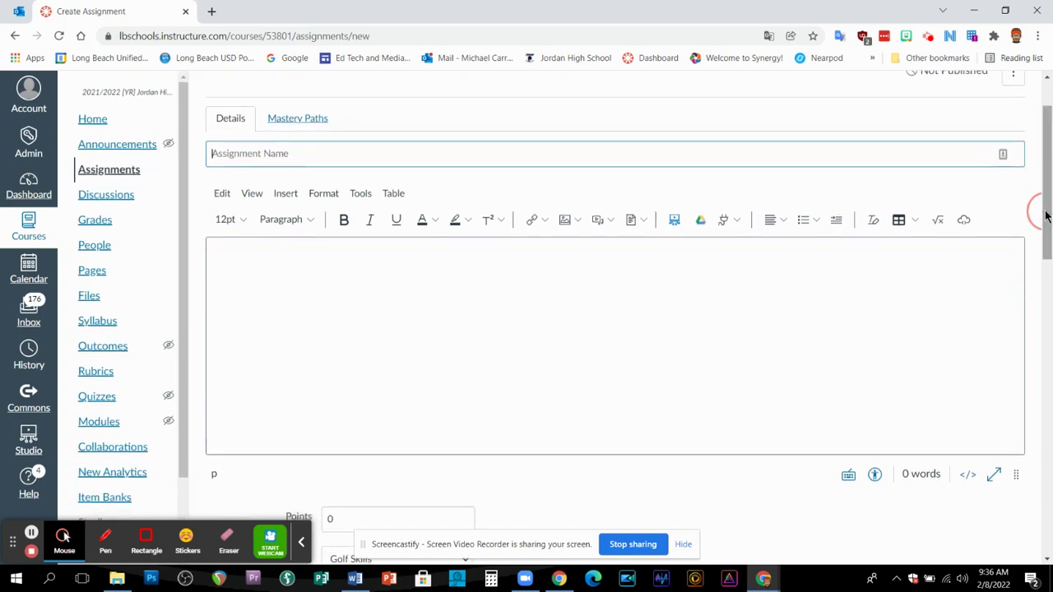
{"action": "left_click", "coordinate": [381, 261]}
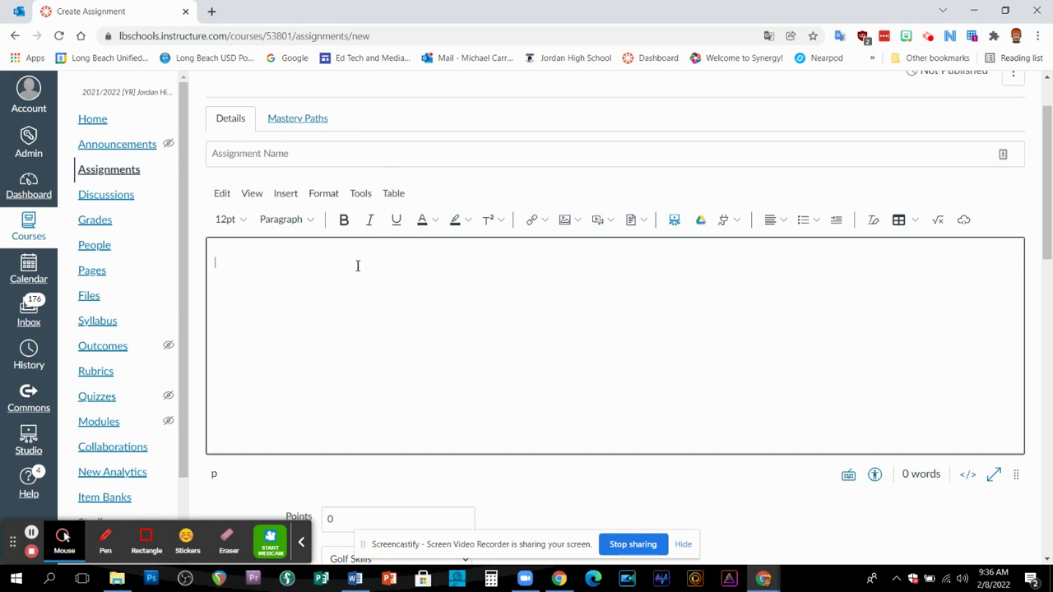
Review the available submission types and online entry options for the new assignment.
{"action": "left_click_drag", "start_coordinate": [1047, 204], "coordinate": [1041, 302]}
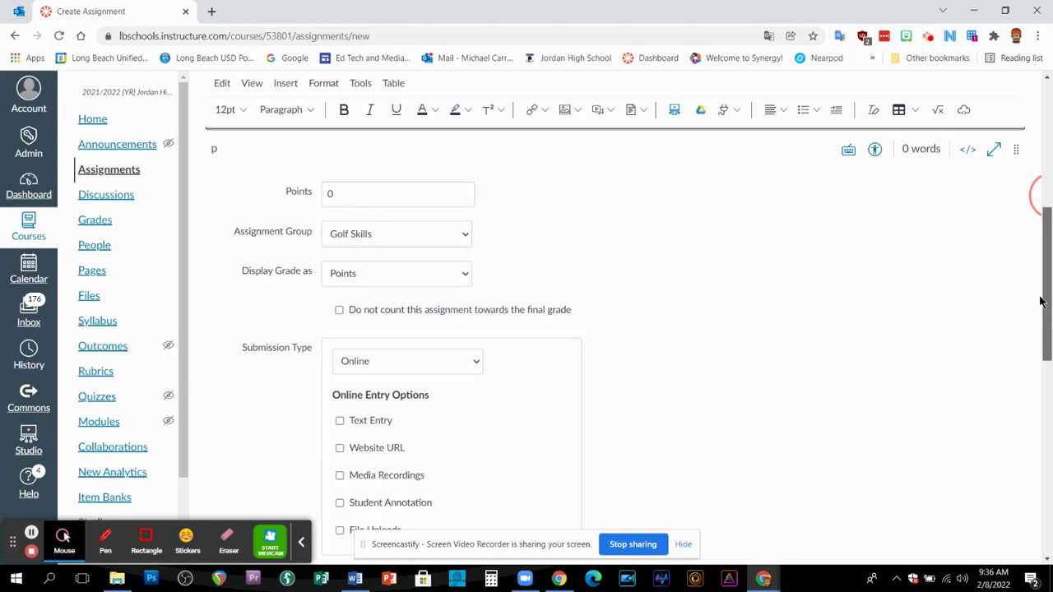
{"action": "left_click_drag", "start_coordinate": [1041, 302], "coordinate": [1041, 324]}
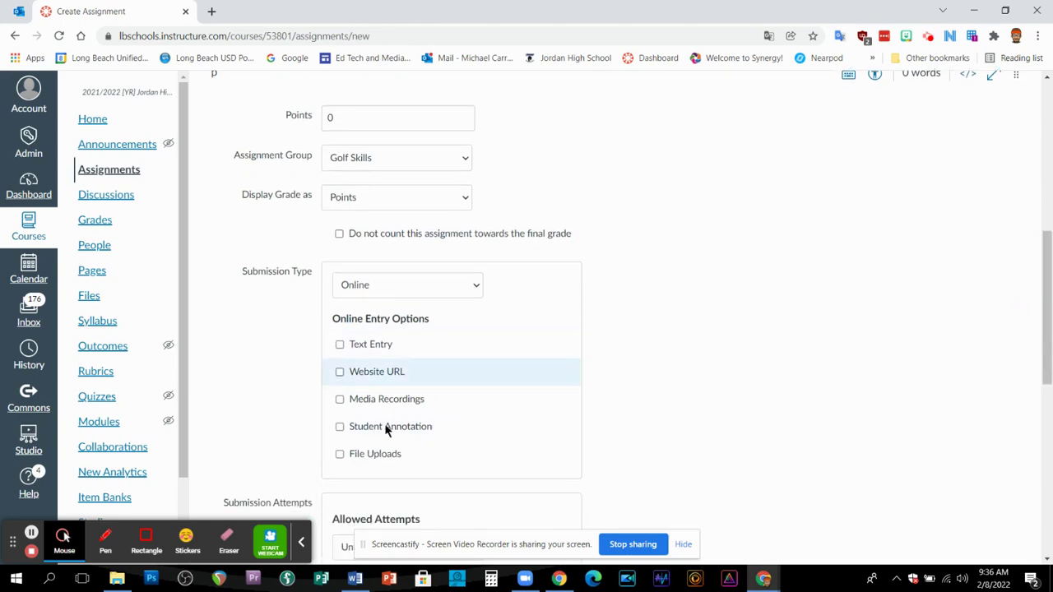
{"action": "left_click", "coordinate": [457, 286]}
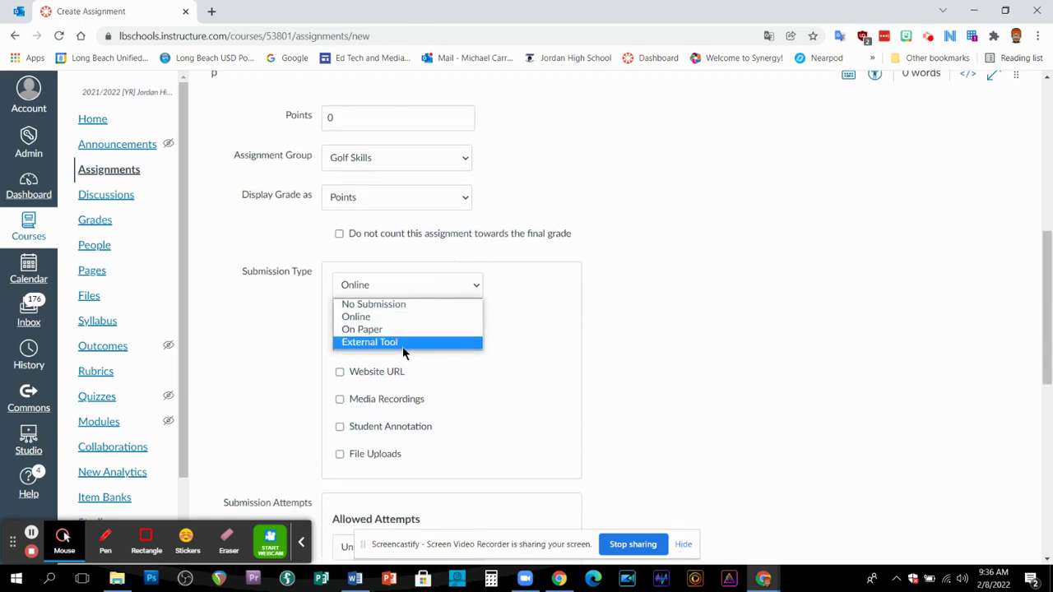
{"action": "left_click", "coordinate": [683, 284]}
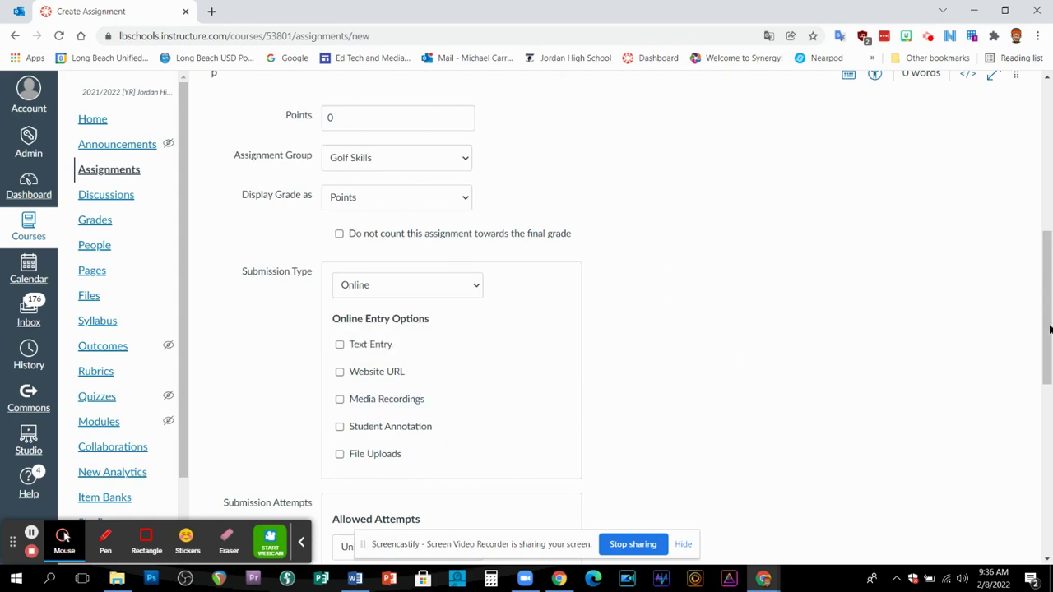
Make this a group assignment that uses the Golf Skills Quiz group set.
{"action": "left_click_drag", "start_coordinate": [1043, 253], "coordinate": [1047, 360]}
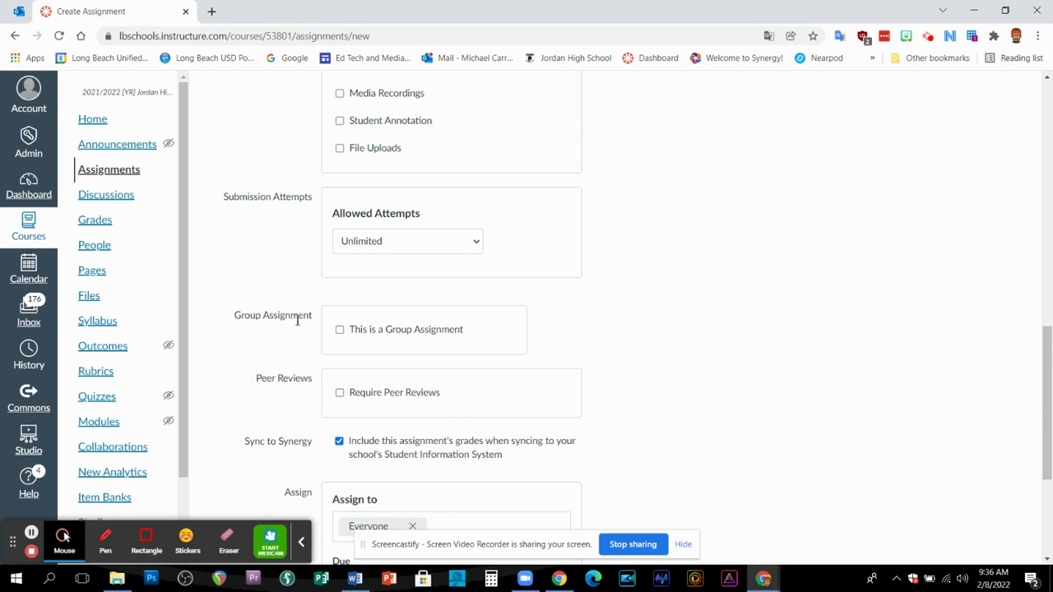
{"action": "left_click", "coordinate": [340, 331]}
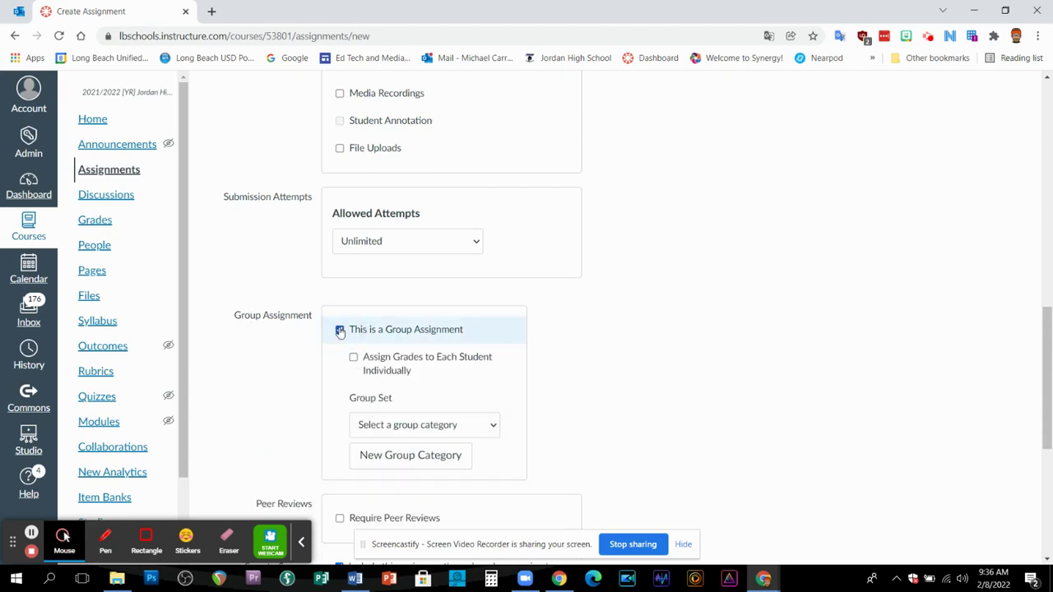
{"action": "left_click_drag", "start_coordinate": [1046, 329], "coordinate": [1046, 369]}
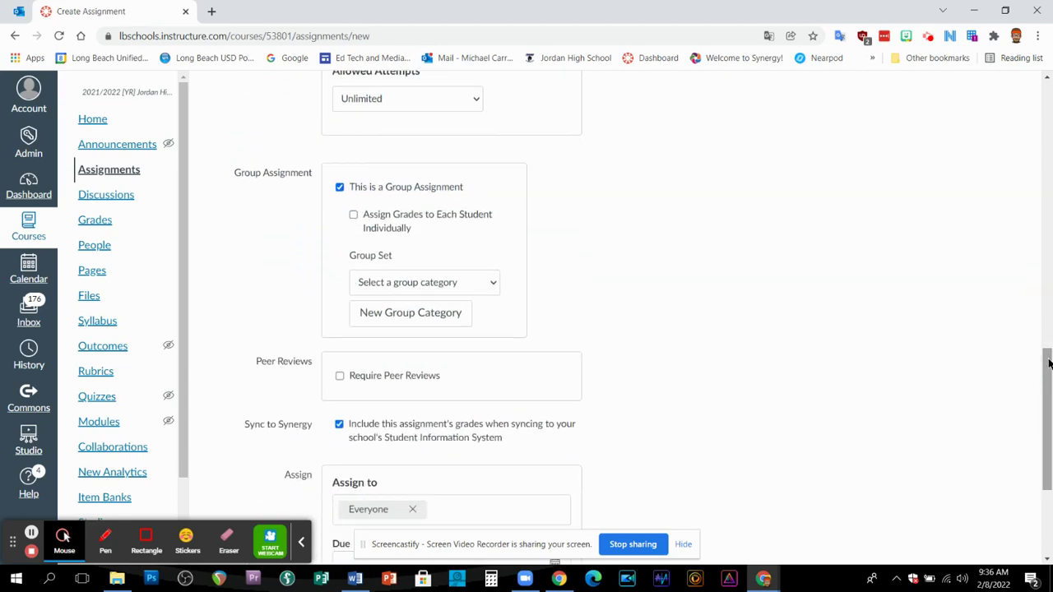
{"action": "left_click", "coordinate": [492, 285]}
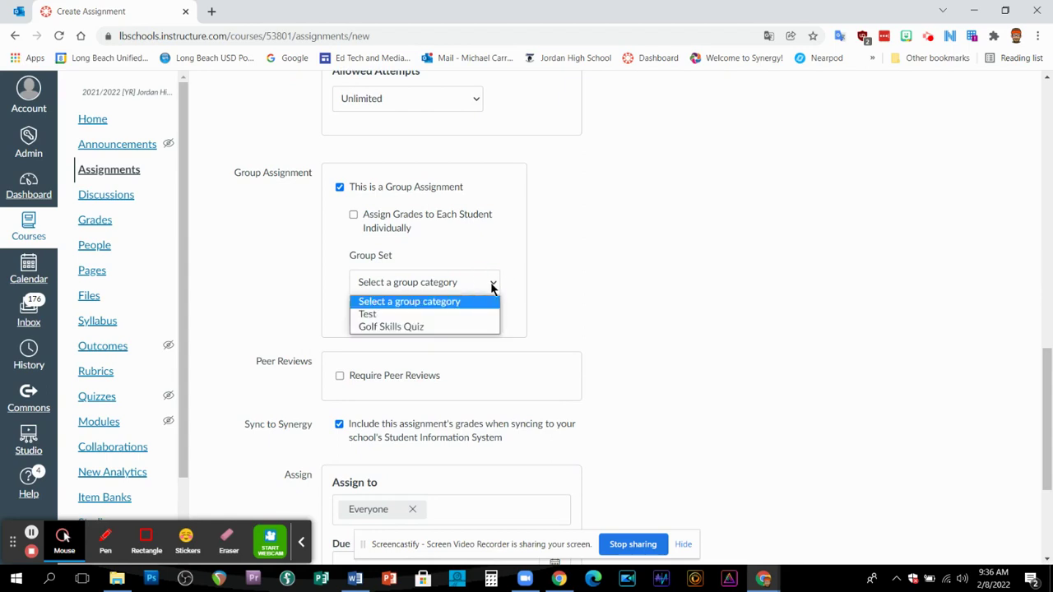
{"action": "left_click", "coordinate": [437, 329]}
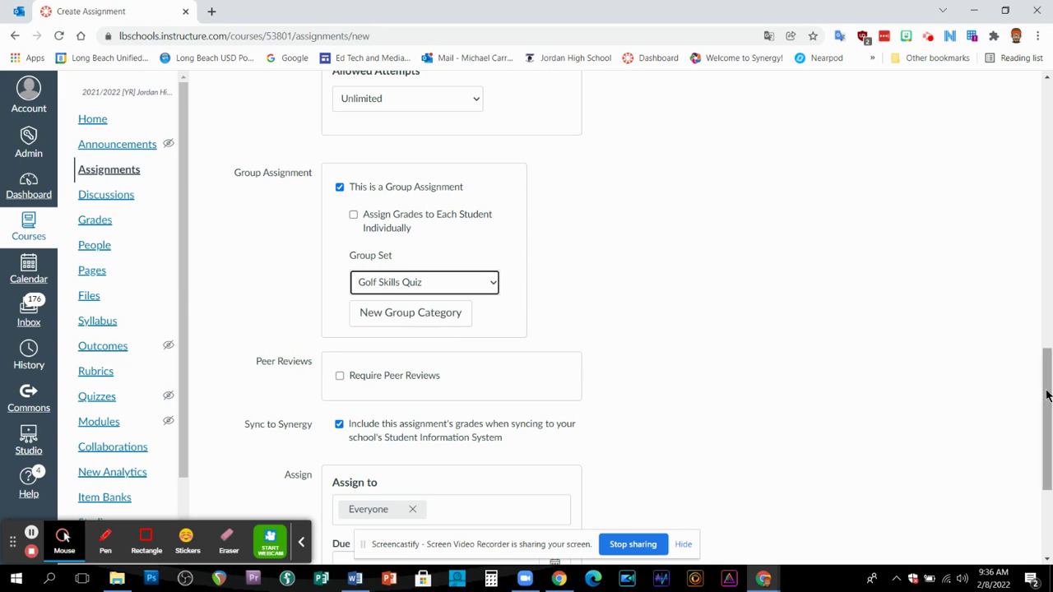
Replace Everyone with Golf Group 1 as the assignment's assignee.
{"action": "left_click_drag", "start_coordinate": [1048, 396], "coordinate": [1050, 469]}
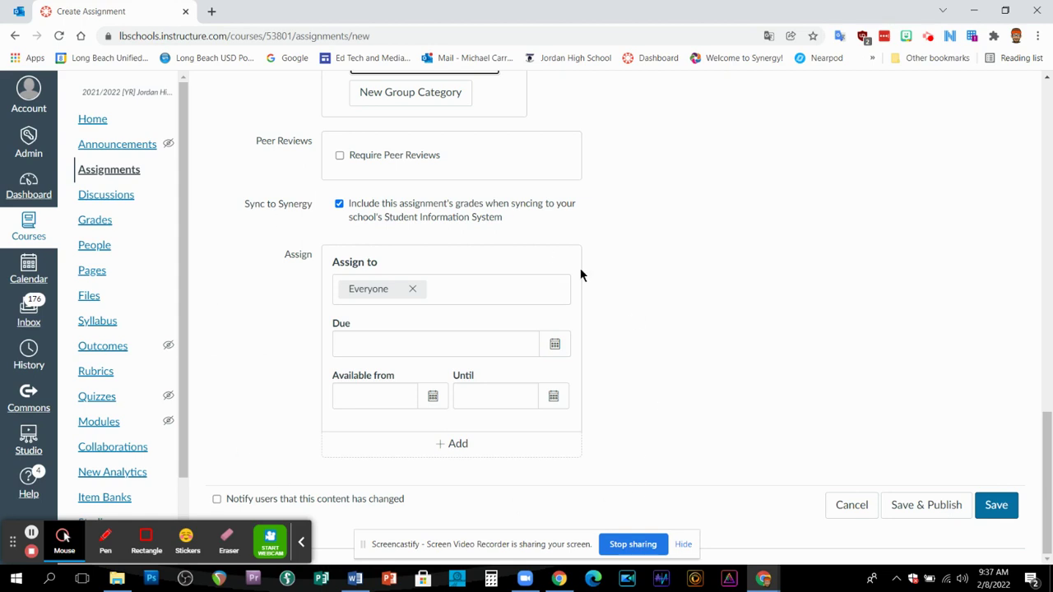
{"action": "left_click", "coordinate": [413, 290]}
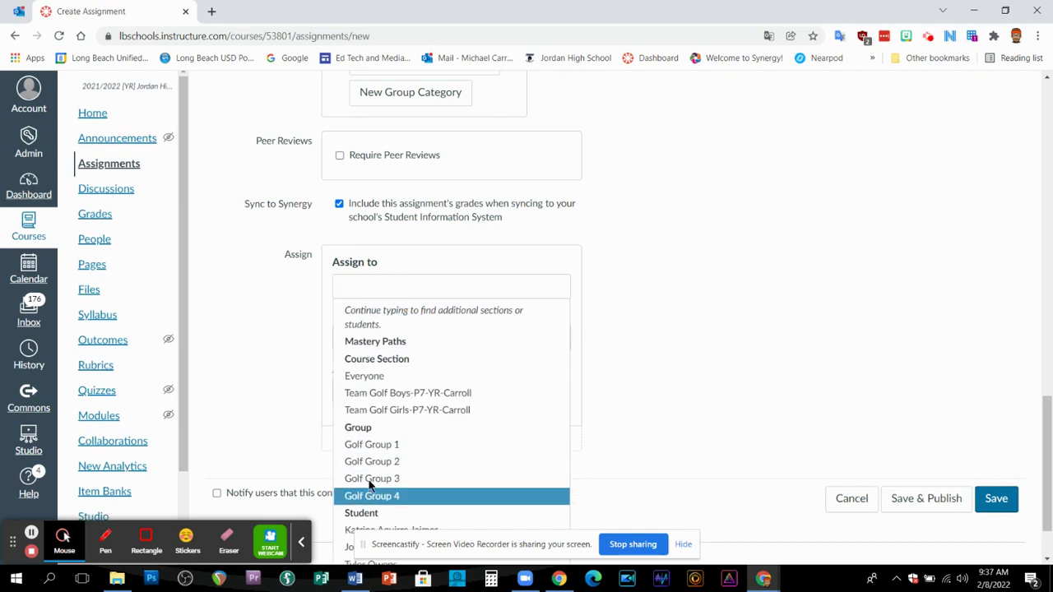
{"action": "left_click", "coordinate": [394, 446]}
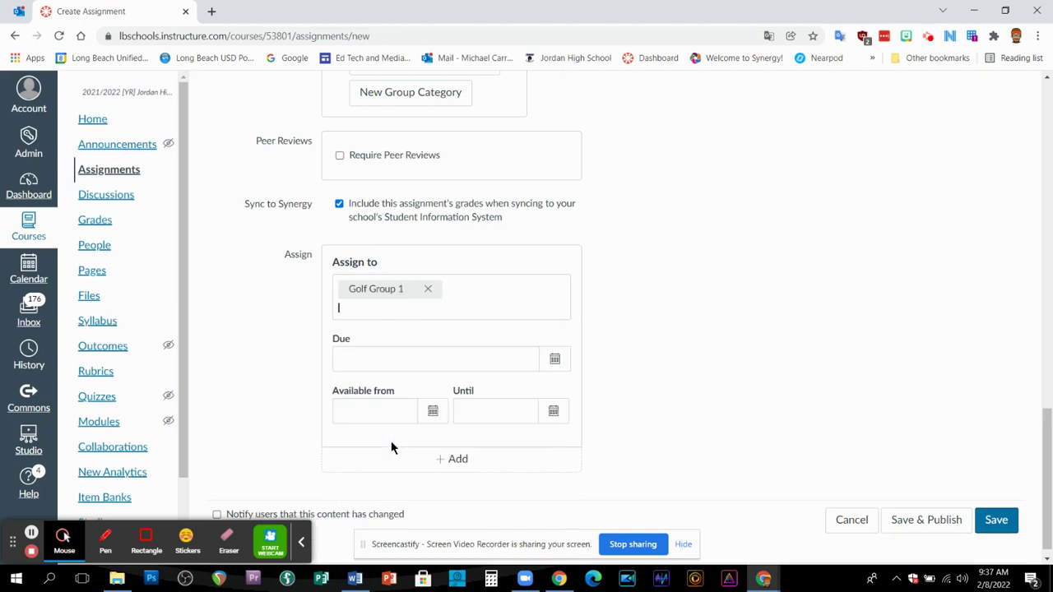
{"action": "left_click", "coordinate": [747, 393]}
Add a second assignee block with separate dates and assign it to Golf Group 2.
{"action": "left_click", "coordinate": [478, 458]}
{"action": "left_click", "coordinate": [392, 516]}
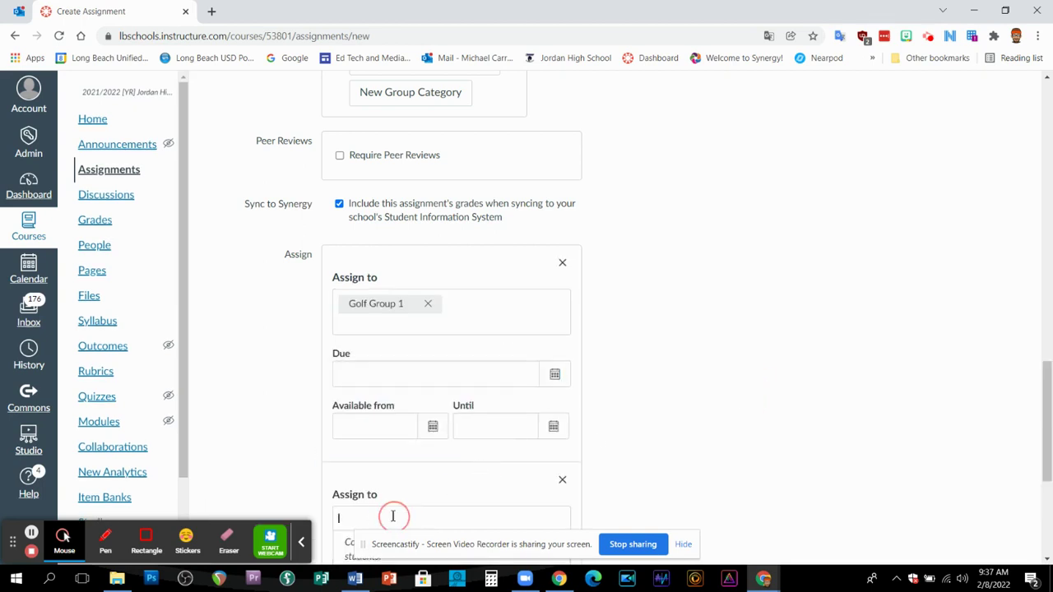
{"action": "scroll", "coordinate": [1042, 420], "scroll_direction": "down", "scroll_amount": 4}
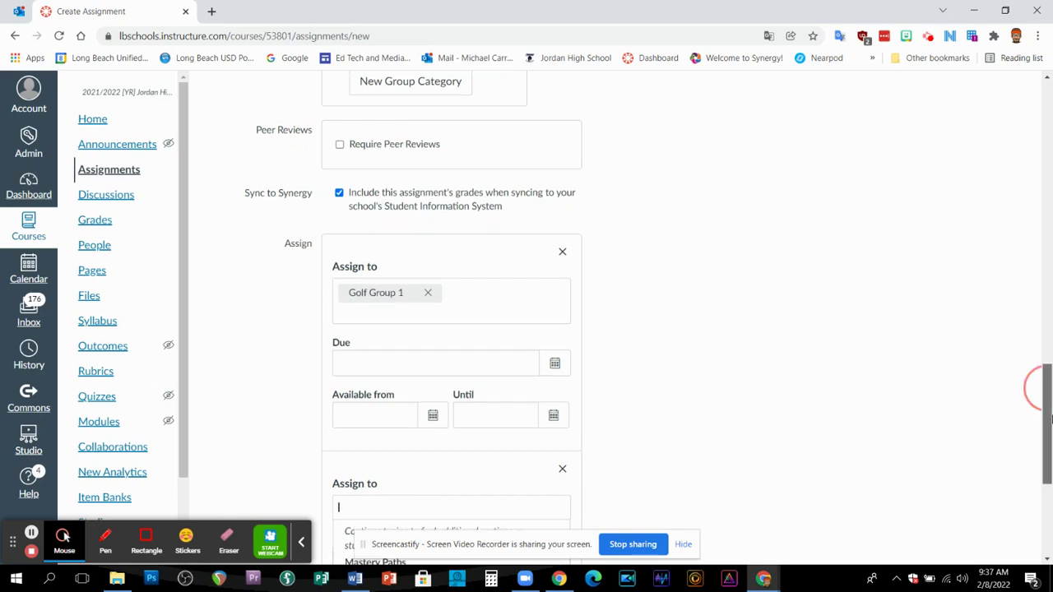
{"action": "left_click", "coordinate": [401, 390]}
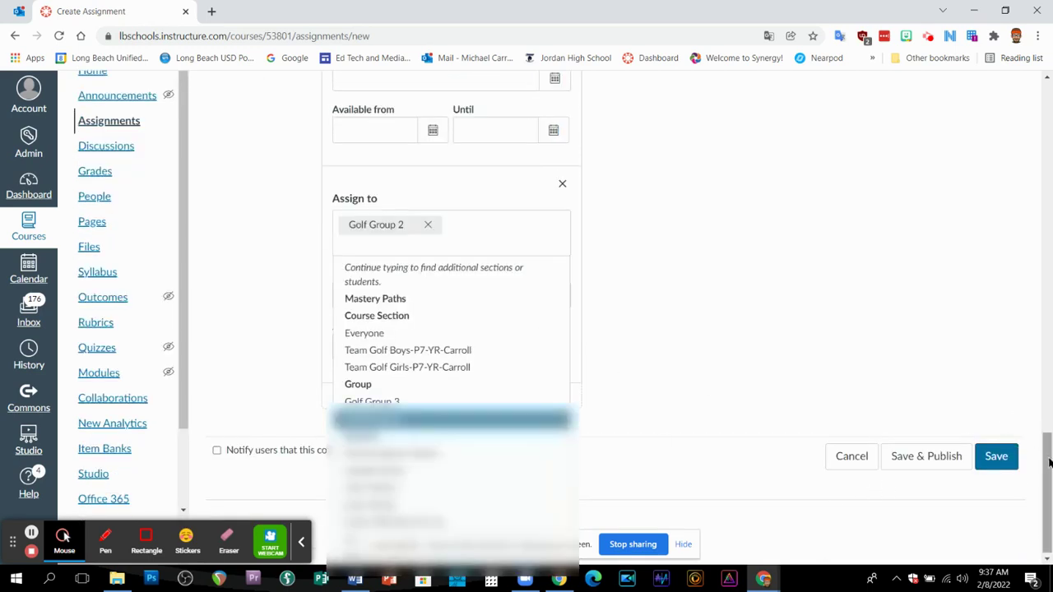
{"action": "mouse_move", "coordinate": [1045, 462]}
{"action": "left_mouse_down"}
{"action": "mouse_move", "coordinate": [1045, 444]}
{"action": "mouse_move", "coordinate": [1046, 459]}
{"action": "left_mouse_up"}
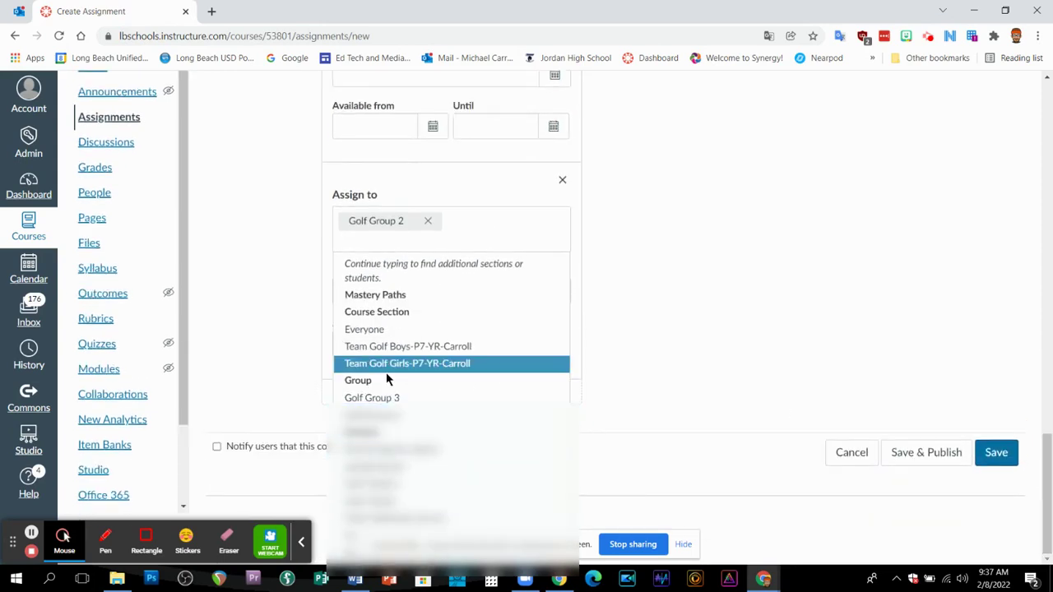
Remove Golf Group 2 from the second assignee block.
{"action": "left_click", "coordinate": [425, 222]}
{"action": "left_click", "coordinate": [428, 273]}
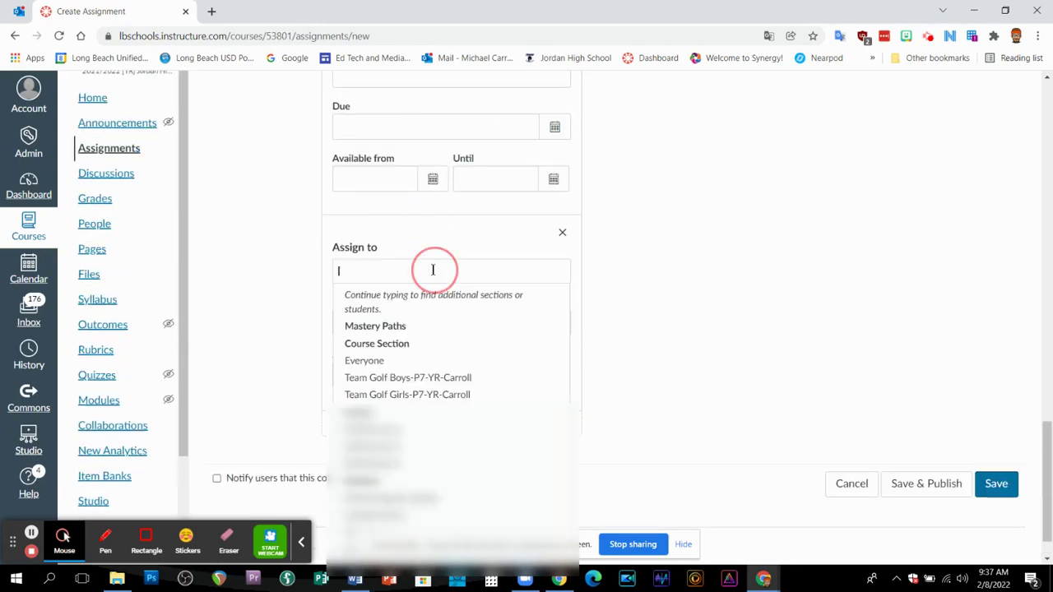
{"action": "left_click", "coordinate": [740, 331]}
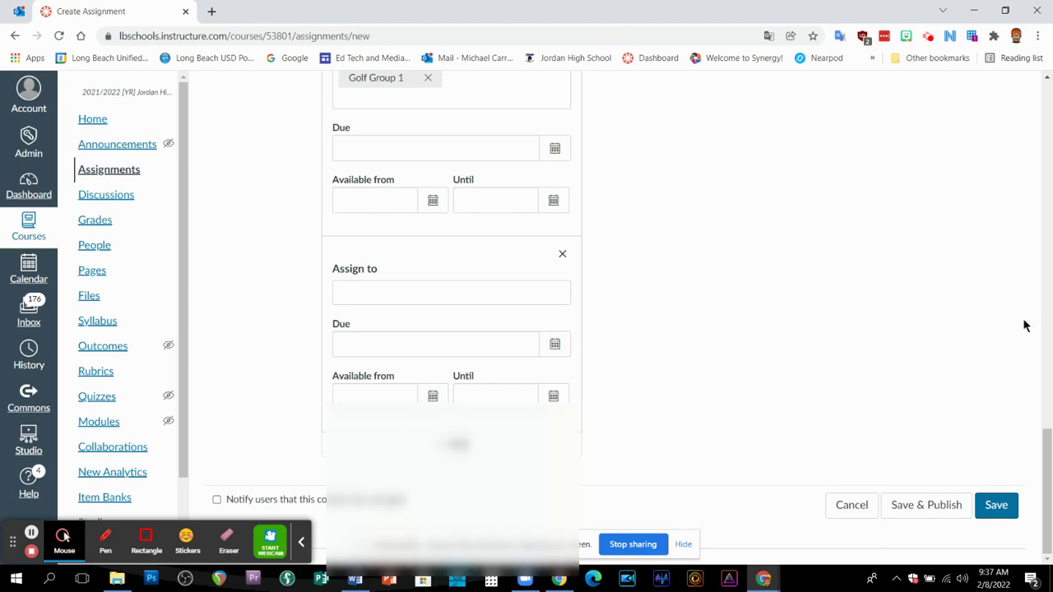
Replace Golf Group 1 with Everyone in the first assignee block.
{"action": "left_click_drag", "start_coordinate": [1045, 458], "coordinate": [1046, 380]}
{"action": "left_click", "coordinate": [421, 403]}
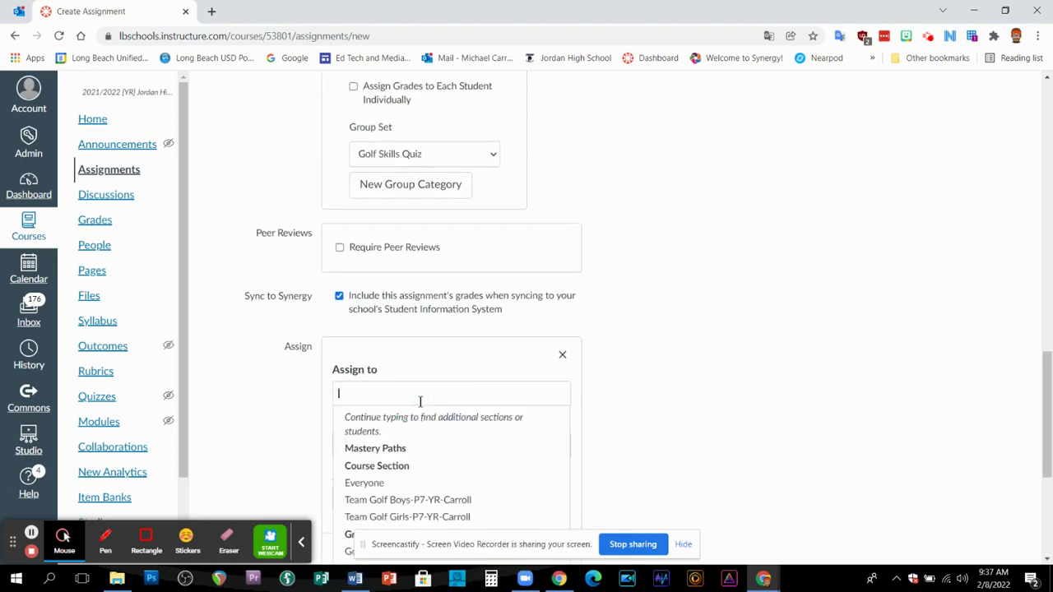
{"action": "left_click", "coordinate": [691, 429]}
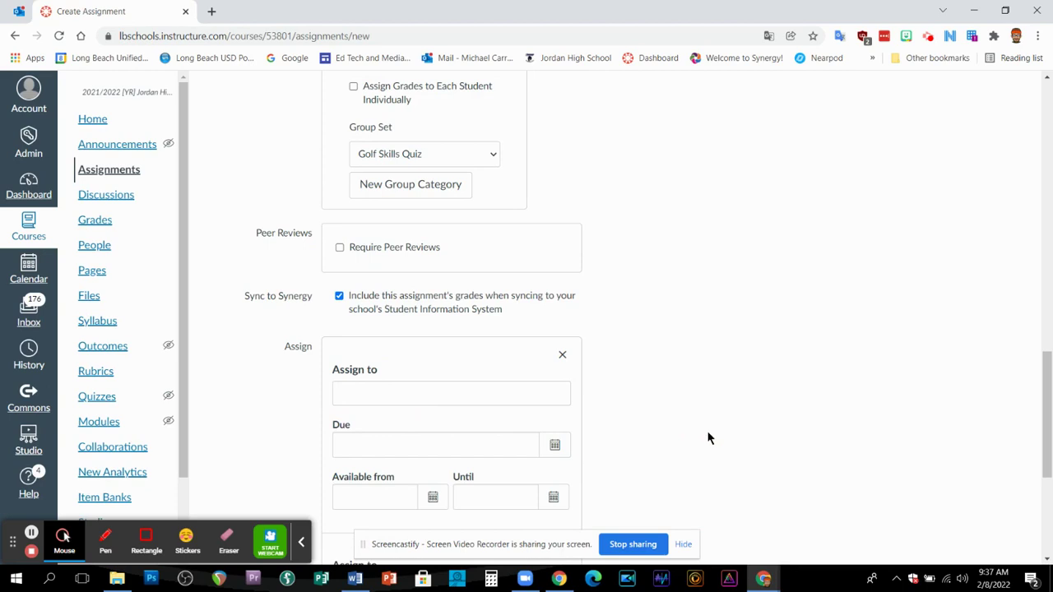
{"action": "left_click", "coordinate": [481, 395]}
{"action": "left_click", "coordinate": [400, 485]}
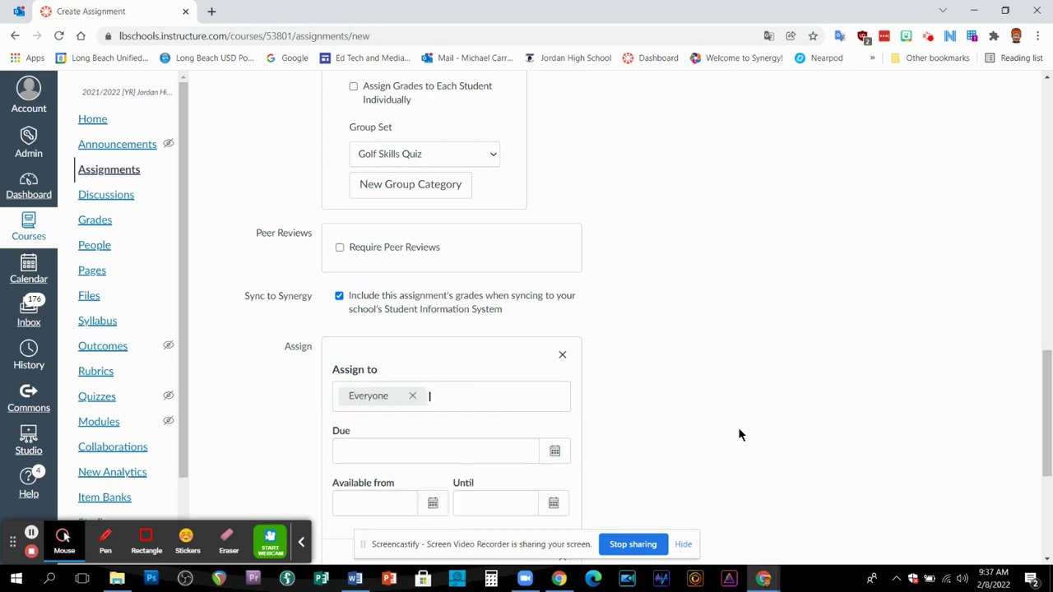
Delete the empty second assignee block from the assignment.
{"action": "left_click_drag", "start_coordinate": [1047, 360], "coordinate": [1047, 448]}
{"action": "left_click", "coordinate": [867, 341]}
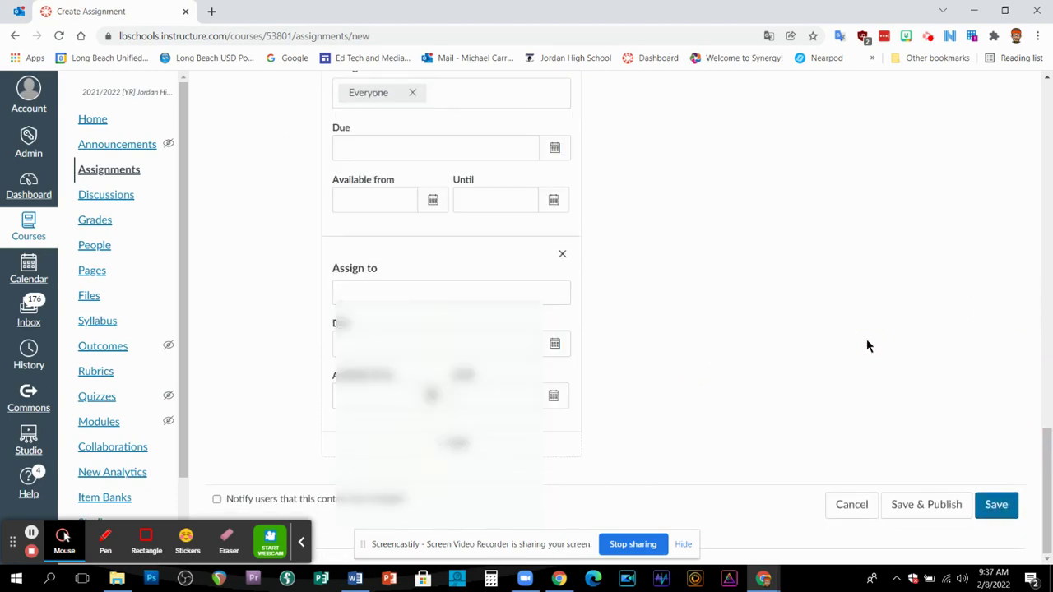
{"action": "left_click", "coordinate": [1047, 444]}
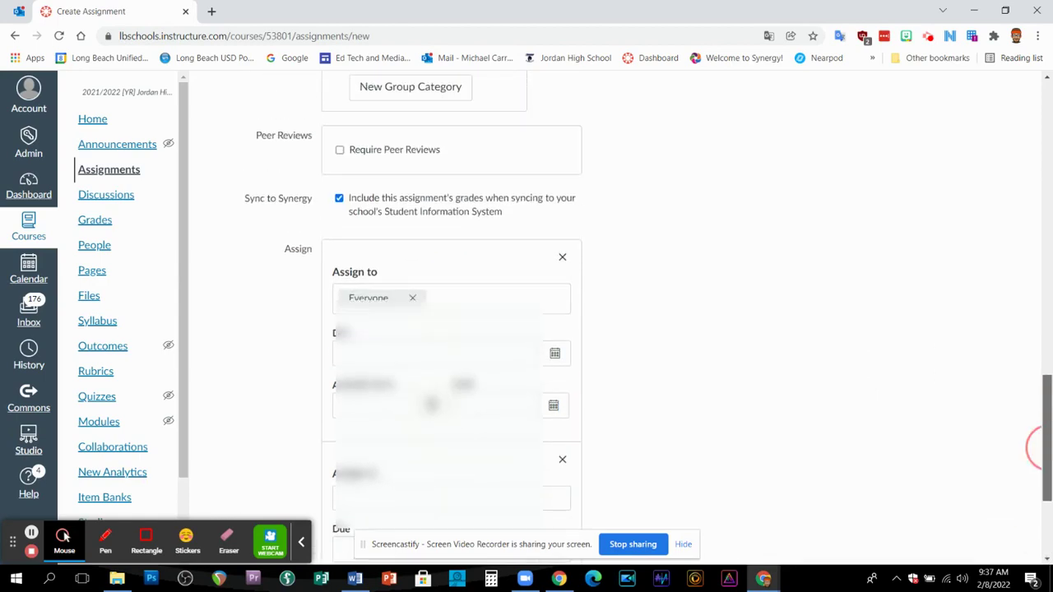
{"action": "left_click", "coordinate": [562, 460]}
{"action": "left_click", "coordinate": [683, 431]}
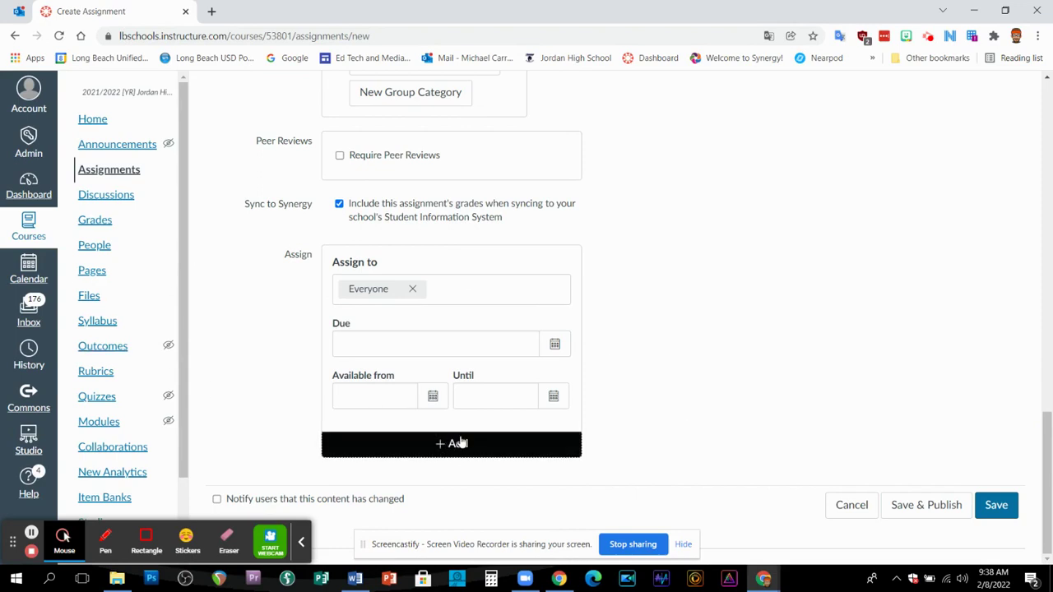
{"action": "left_click_drag", "start_coordinate": [1046, 494], "coordinate": [1045, 442]}
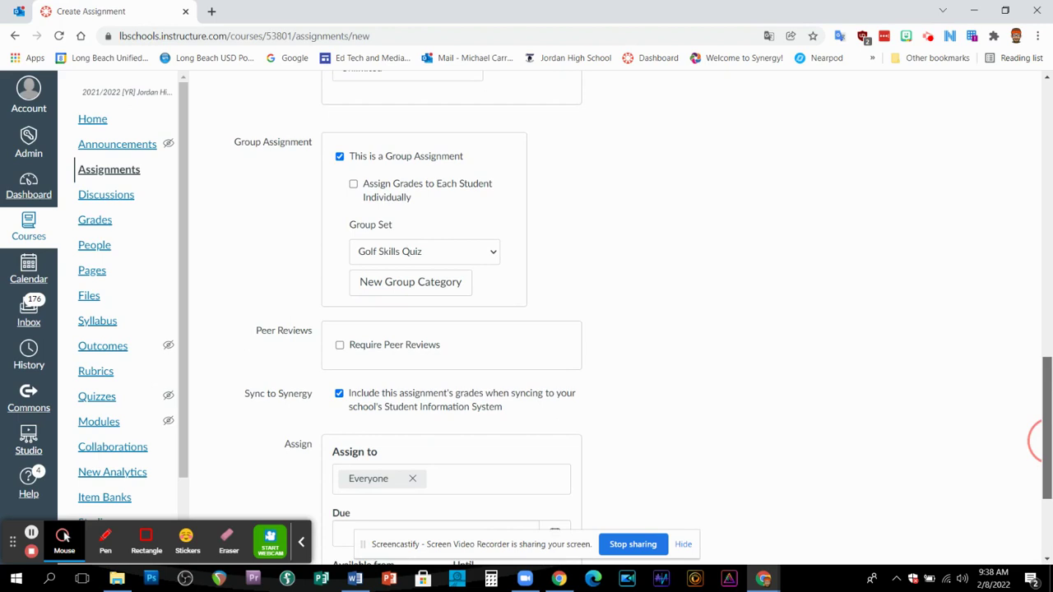
{"action": "left_click_drag", "start_coordinate": [1045, 441], "coordinate": [1043, 148]}
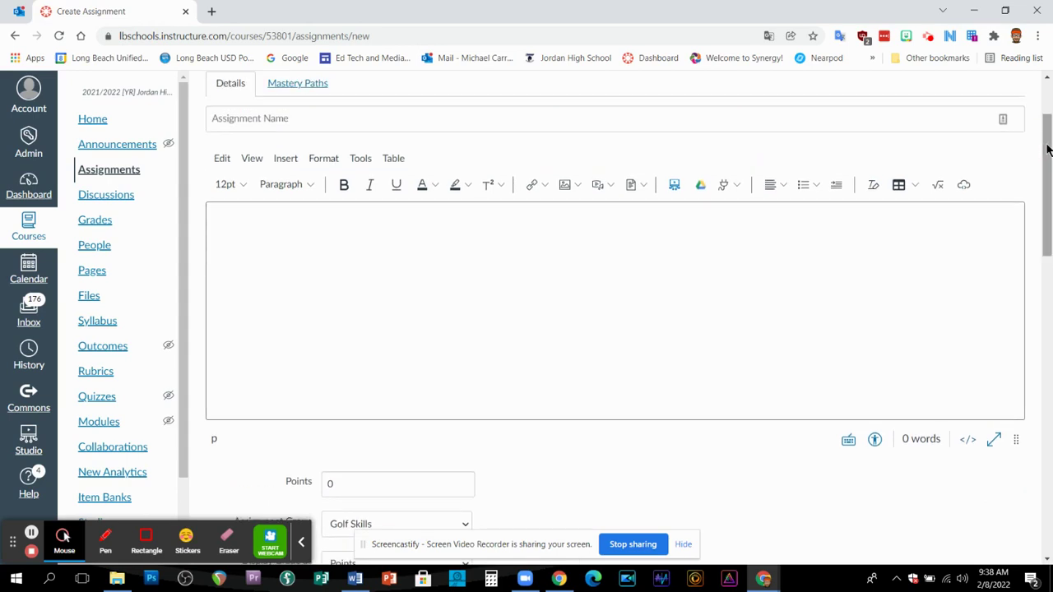
{"action": "scroll", "coordinate": [1043, 148], "scroll_direction": "down", "scroll_amount": 7}
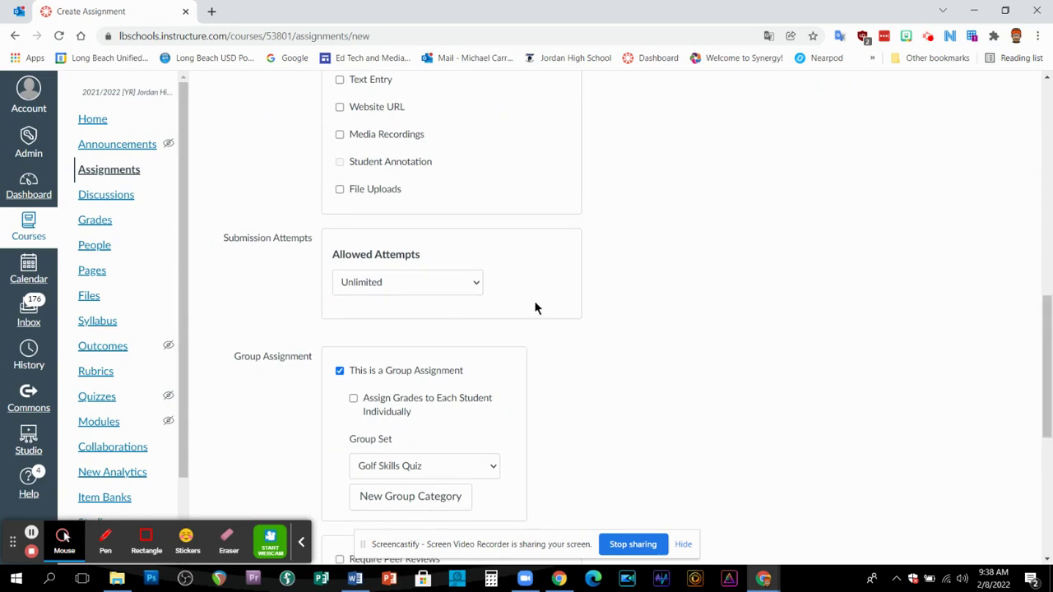